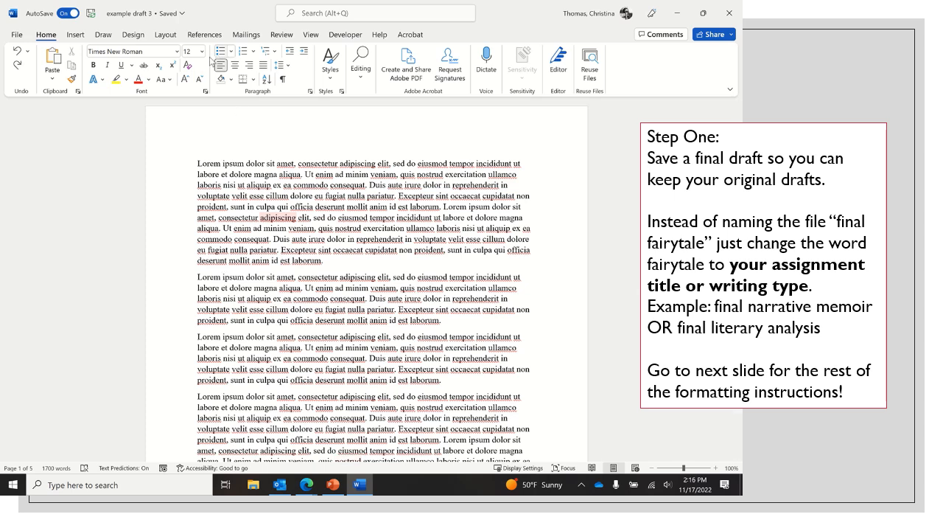
# Save a copy of the document in the same OneDrive folder under the name "final fairytale".
pyautogui.click(23, 41)
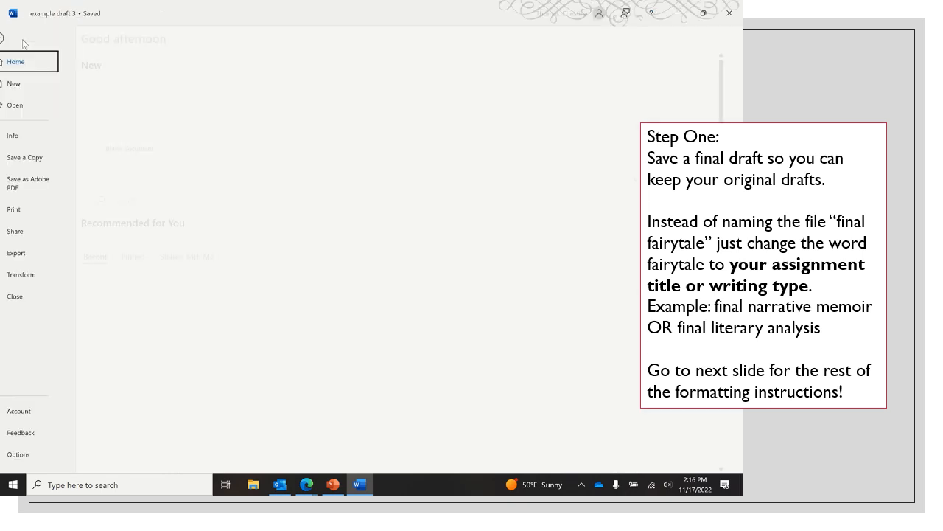
pyautogui.click(39, 159)
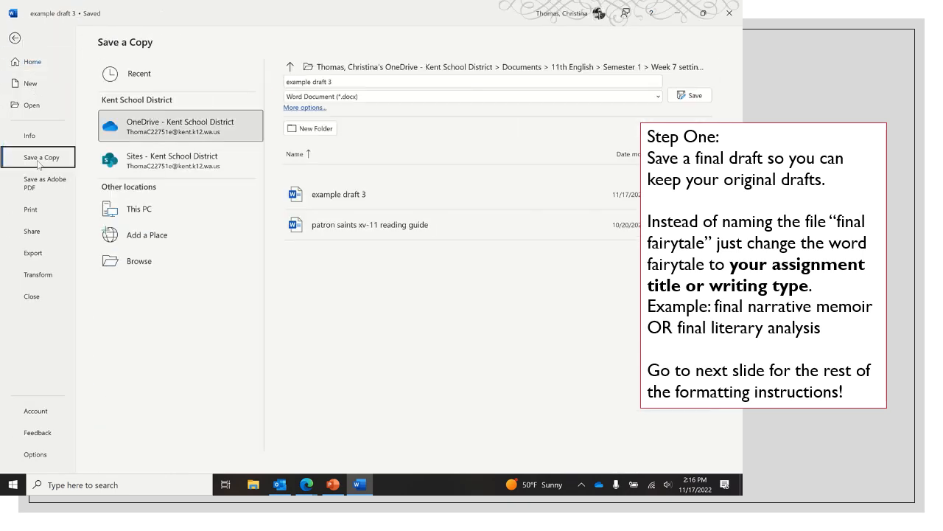
pyautogui.click(349, 83)
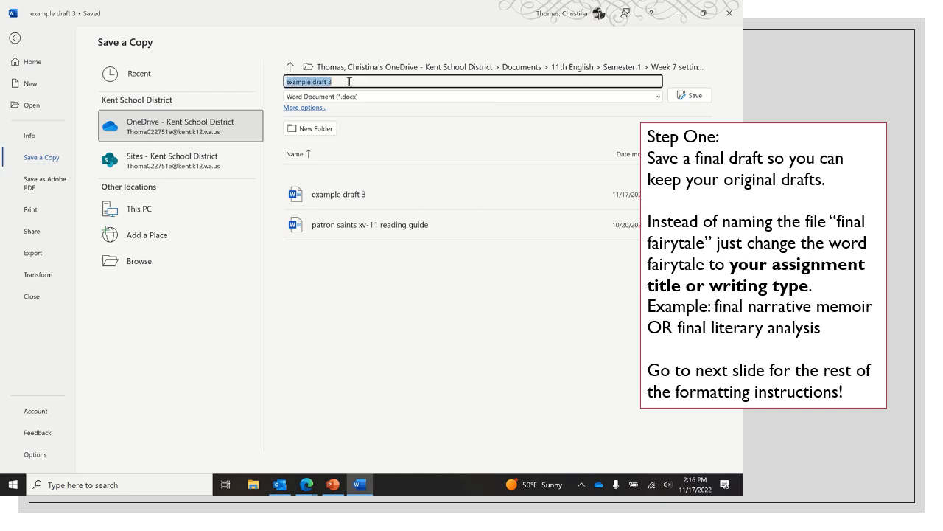
pyautogui.write('final fairytale')
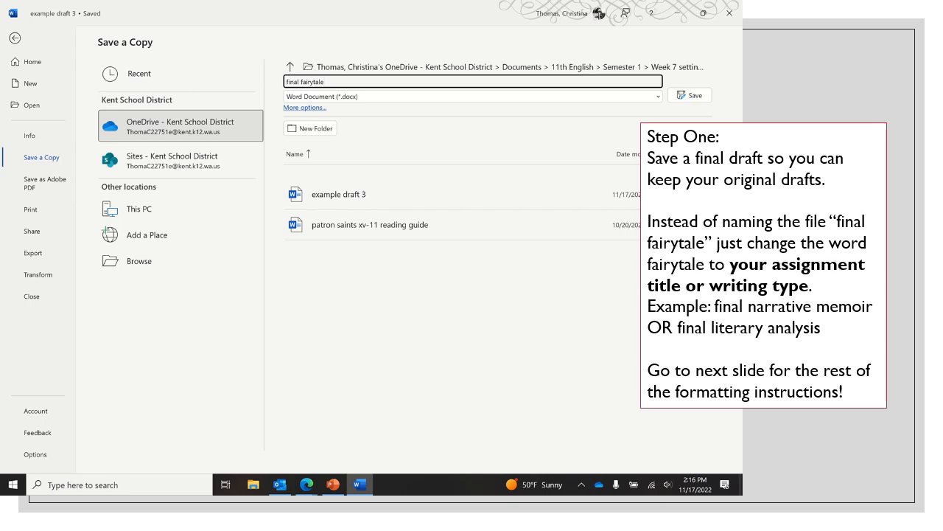
pyautogui.click(692, 96)
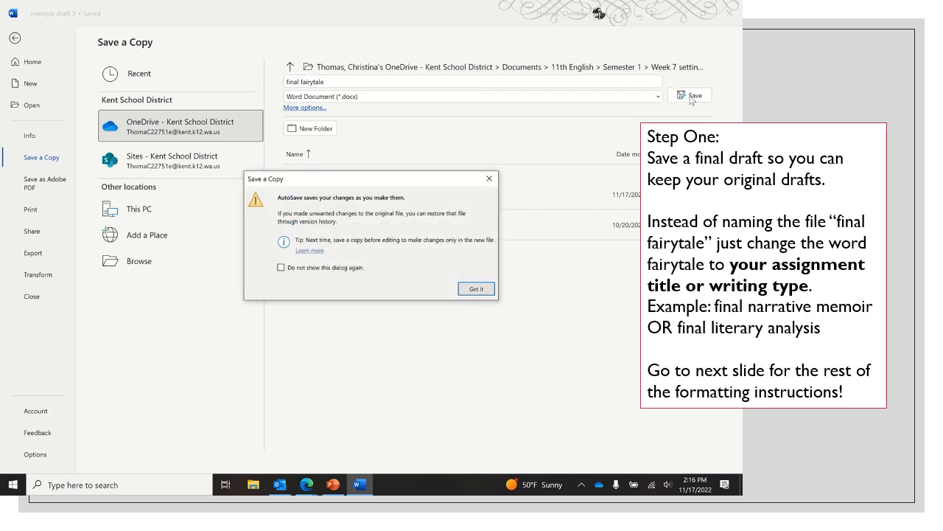
pyautogui.click(491, 287)
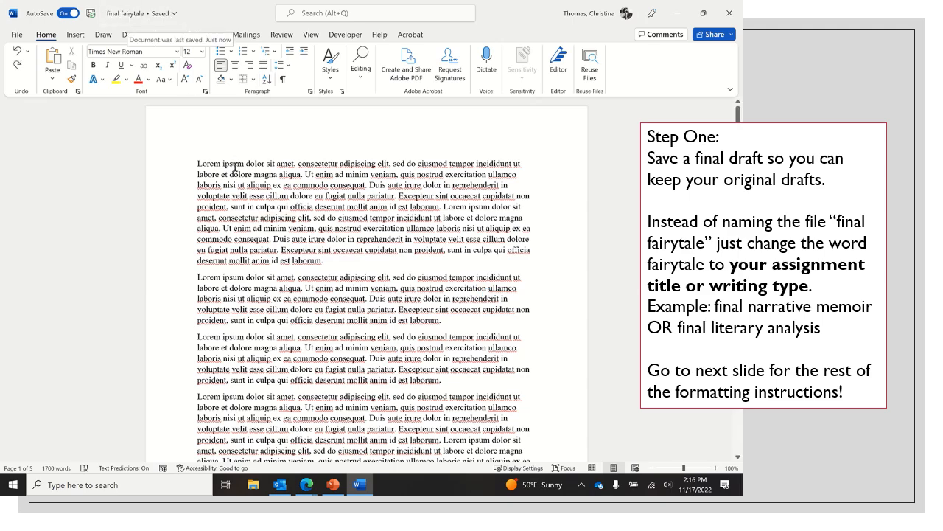
# Delete the older draft text from the "Pacing Draft" heading onward, keeping only the final draft, and review the remaining pages.
pyautogui.scroll(-10, 282, 254)
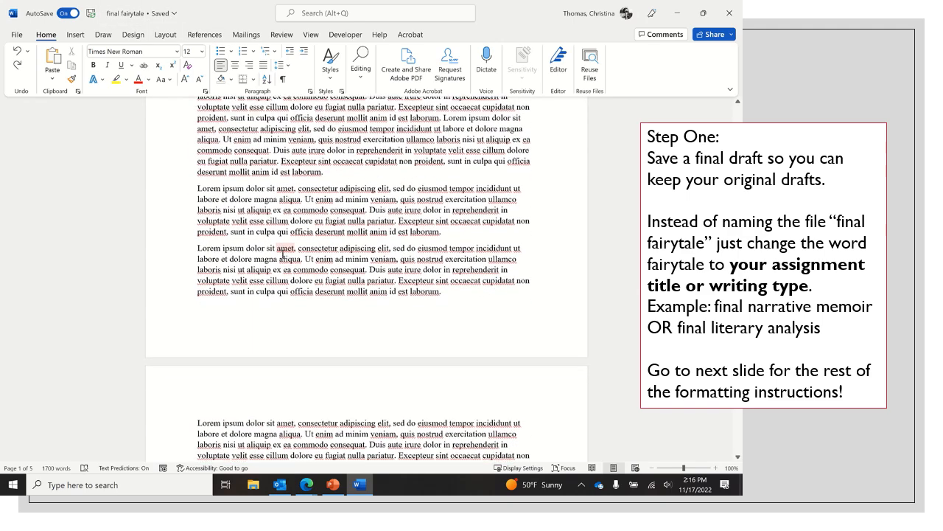
pyautogui.scroll(-10, 282, 255)
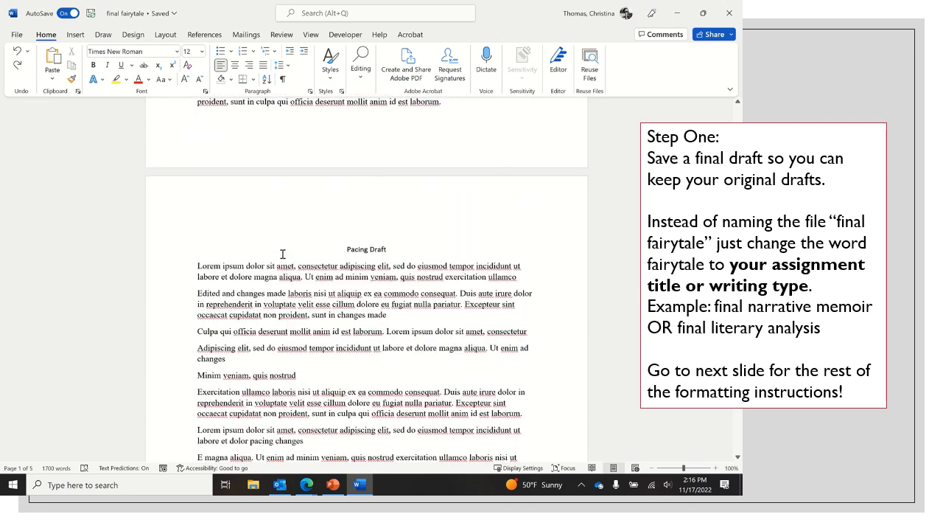
pyautogui.moveTo(341, 250); pyautogui.dragTo(465, 389)
pyautogui.press('Delete')
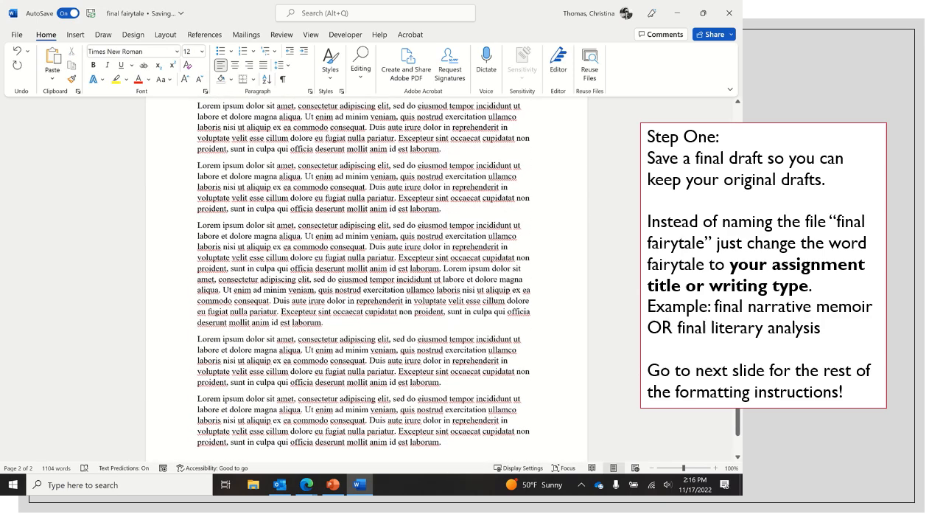
pyautogui.scroll(4, 440, 325)
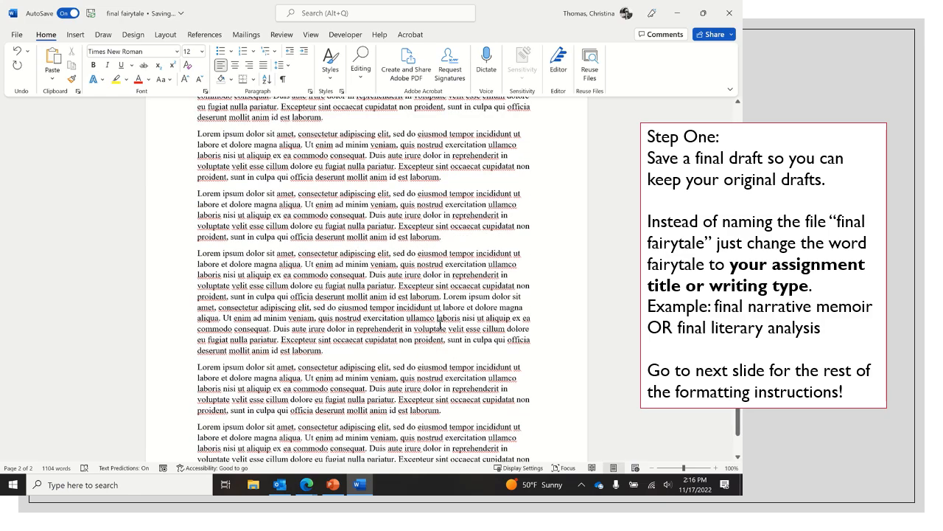
pyautogui.scroll(1, 440, 325)
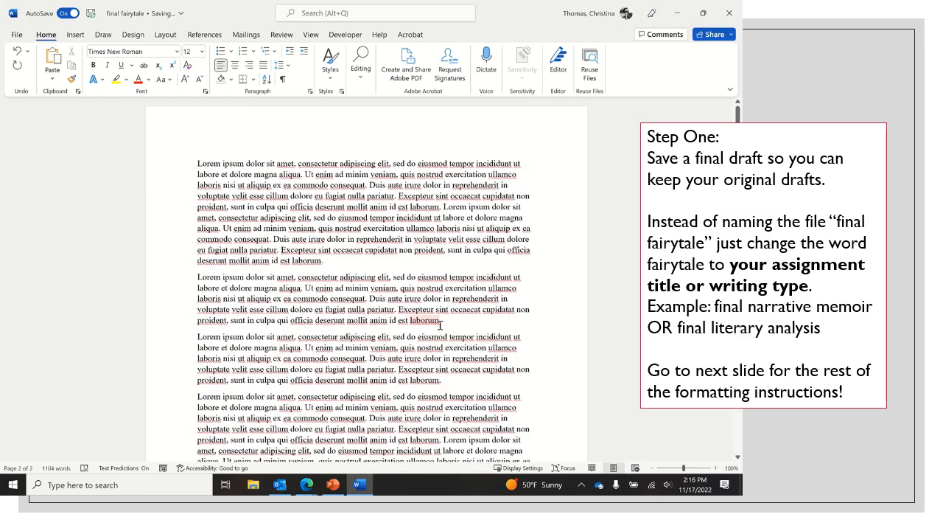
pyautogui.scroll(-20, 440, 325)
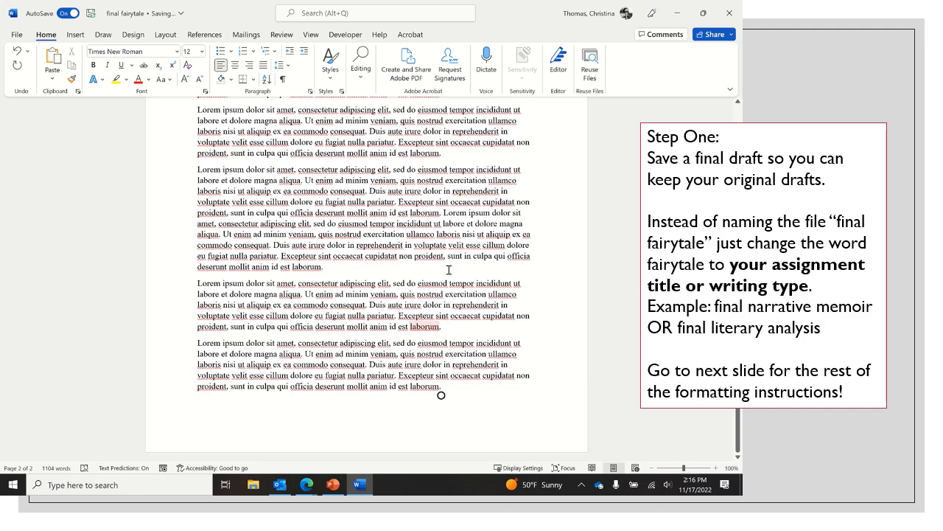
pyautogui.scroll(12, 455, 181)
pyautogui.scroll(12, 455, 181)
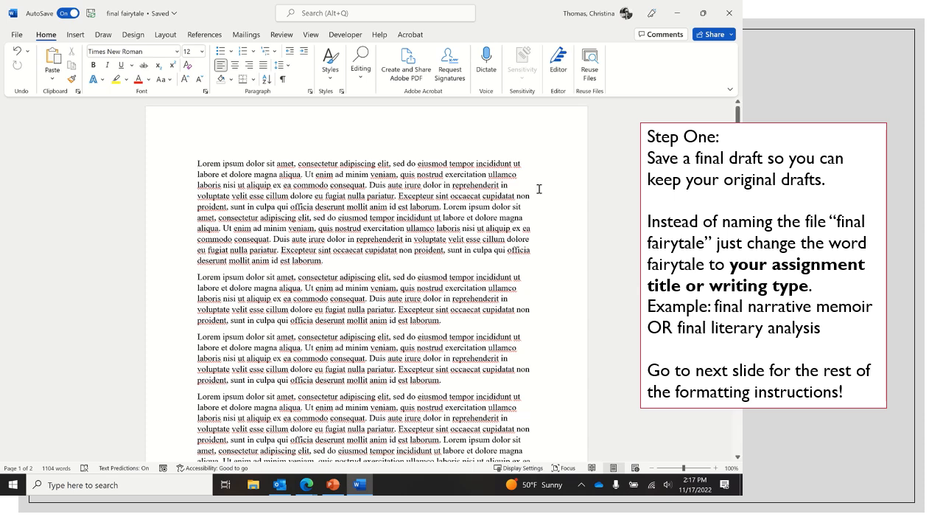
# Set the font of the entire document to Calibri (Body) at size 11.
pyautogui.moveTo(384, 20)
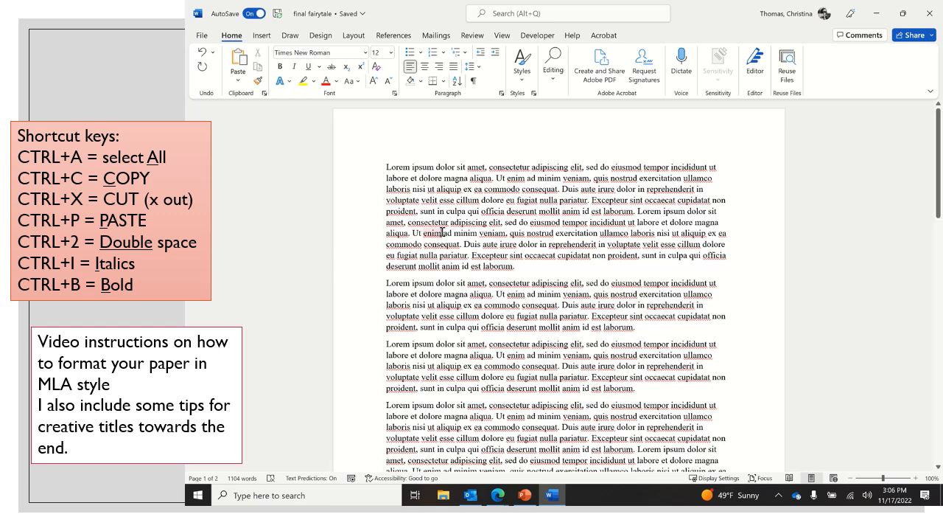
pyautogui.hotkey('ctrl', 'a')
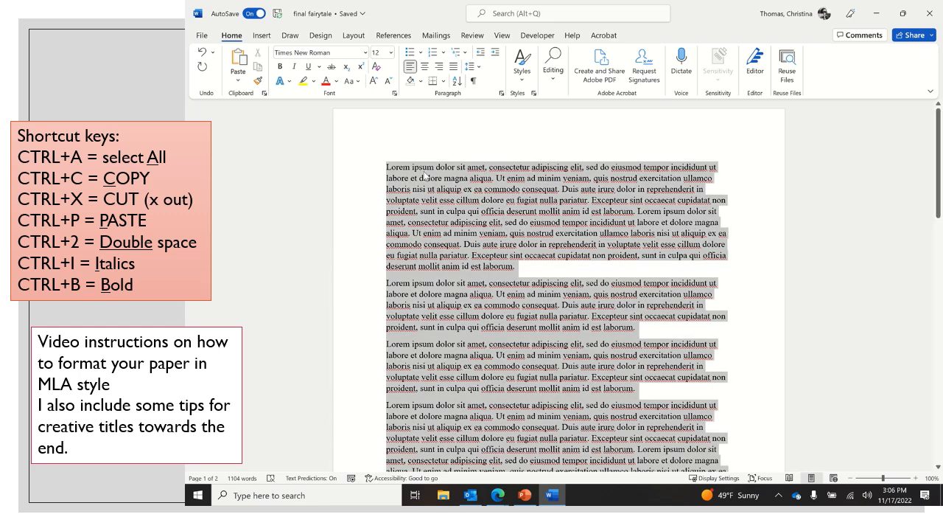
pyautogui.click(366, 54)
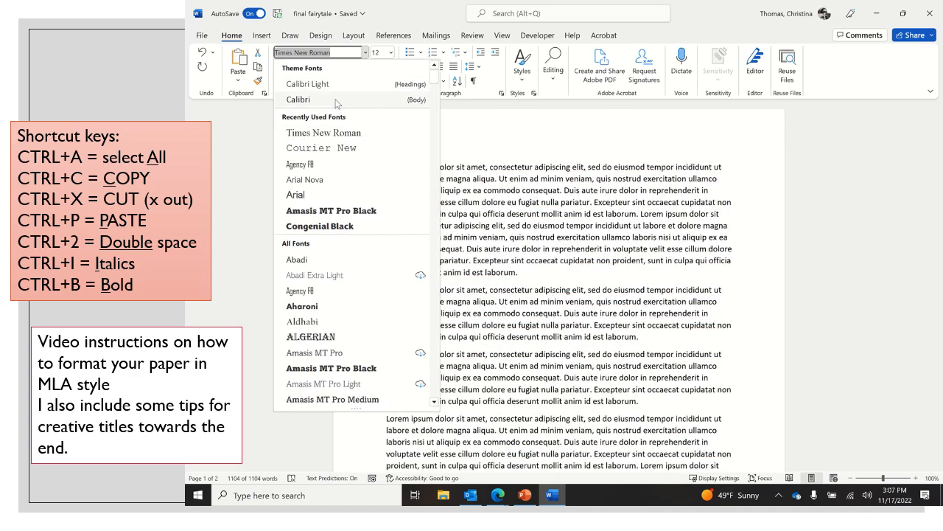
pyautogui.click(336, 98)
pyautogui.click(390, 52)
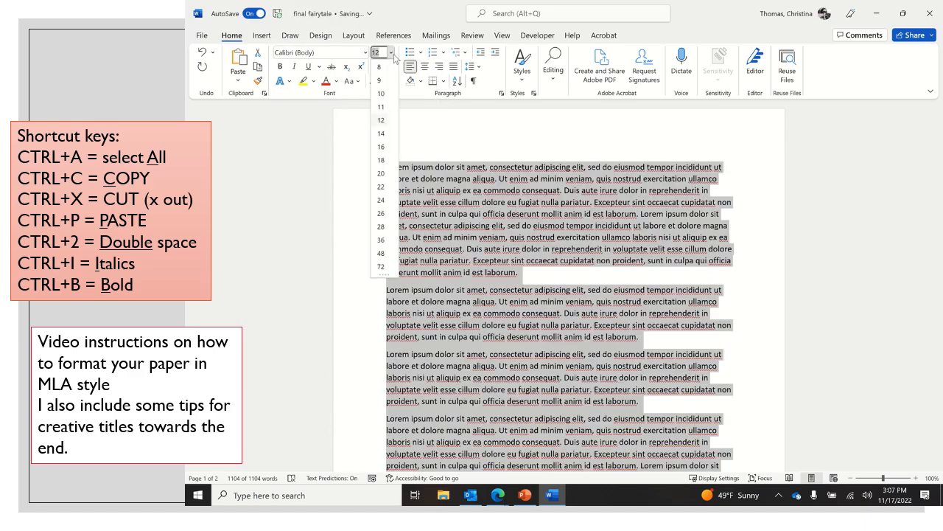
pyautogui.click(381, 103)
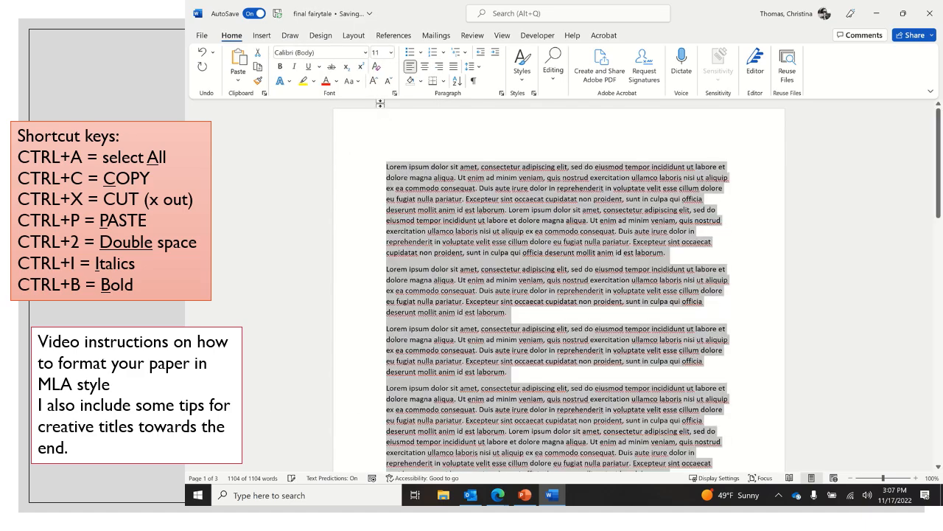
pyautogui.click(395, 163)
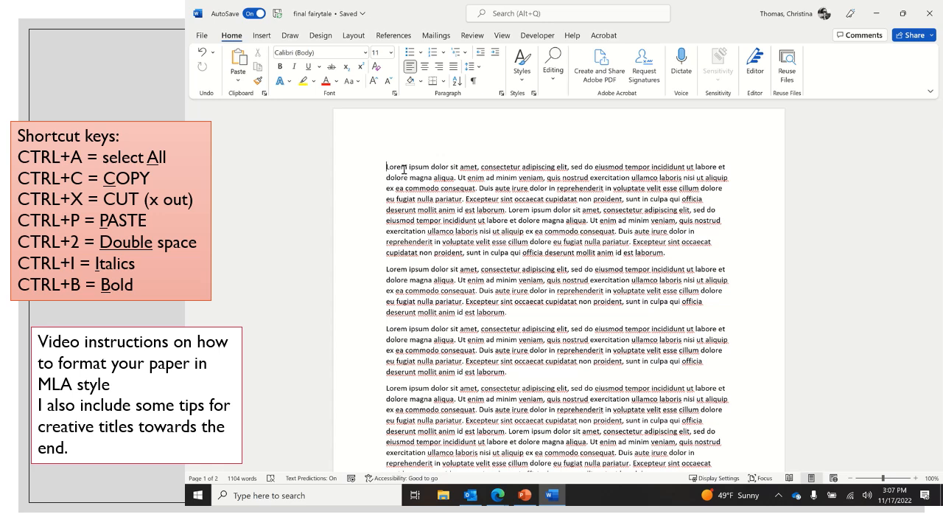
# Set the font of the entire document to Times New Roman at size 12.
pyautogui.hotkey('ctrl', 'a')
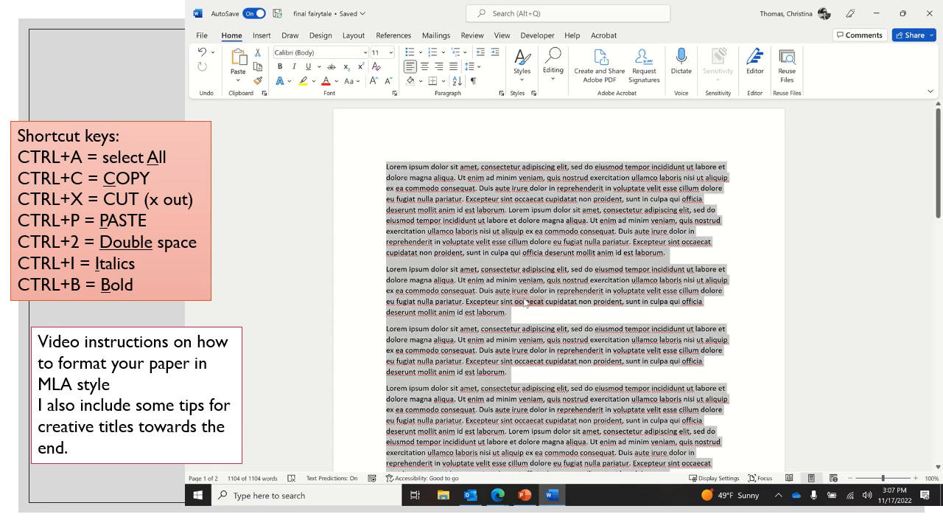
pyautogui.scroll(-4, 526, 302)
pyautogui.scroll(-10, 526, 302)
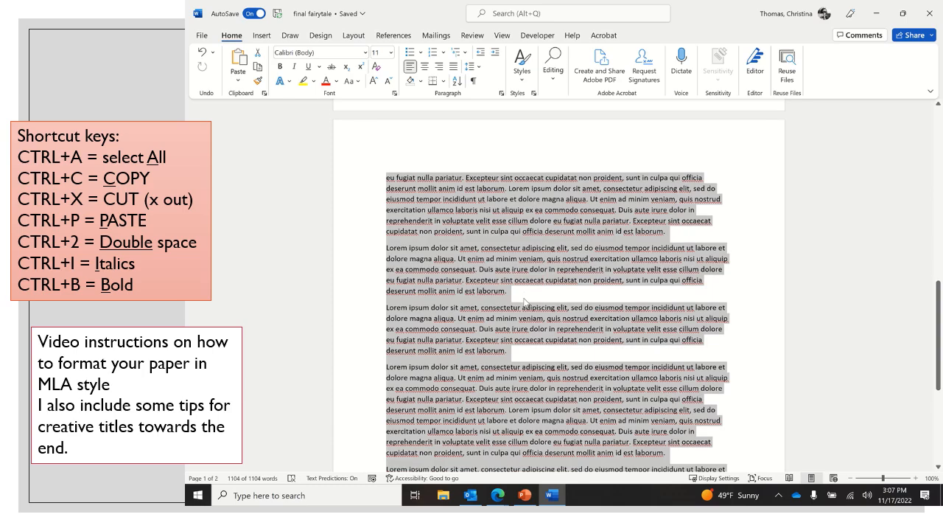
pyautogui.scroll(10, 526, 302)
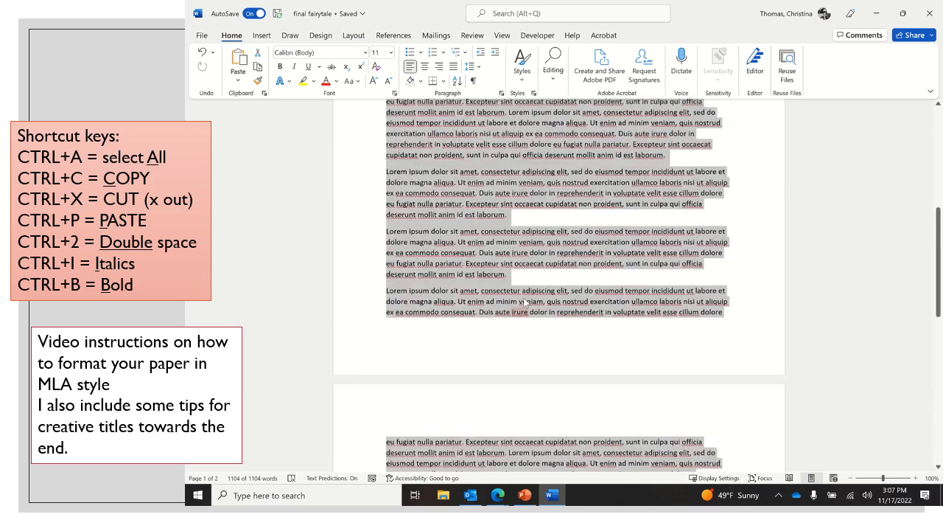
pyautogui.scroll(2, 524, 301)
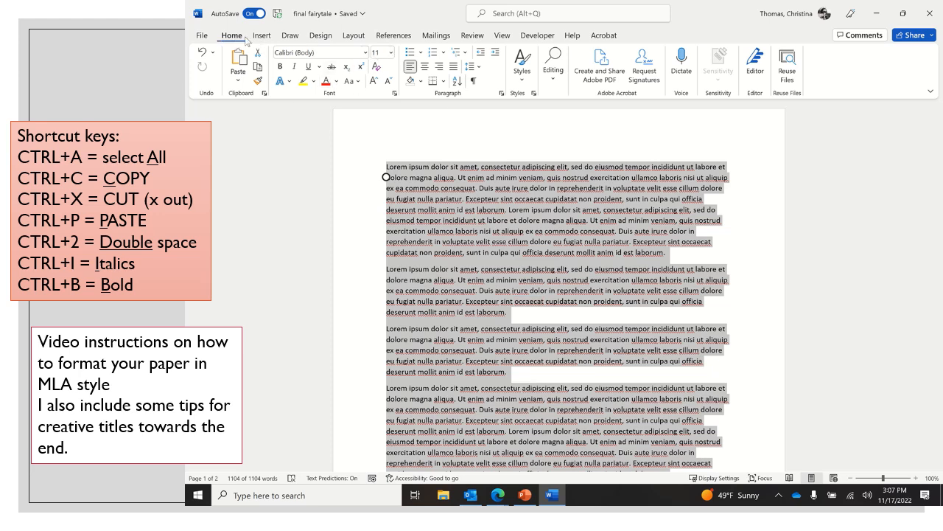
pyautogui.click(365, 52)
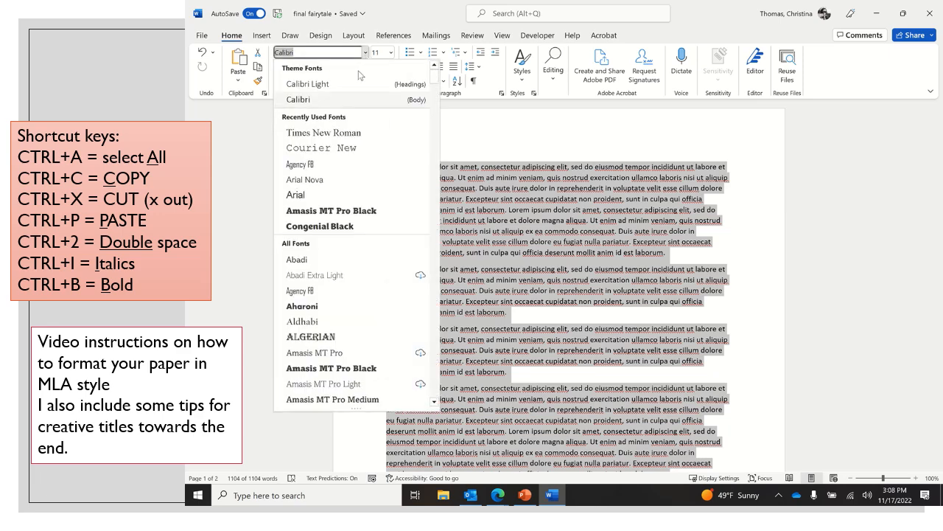
pyautogui.click(346, 132)
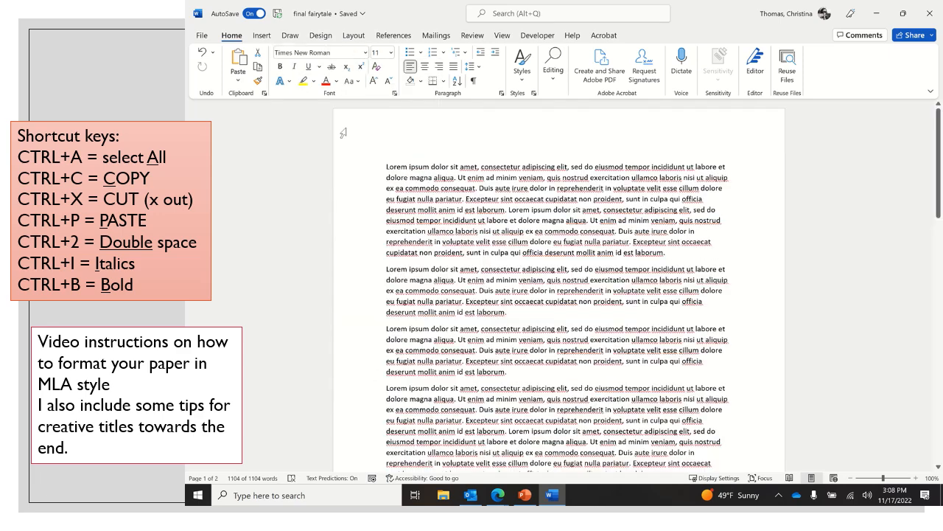
pyautogui.click(391, 52)
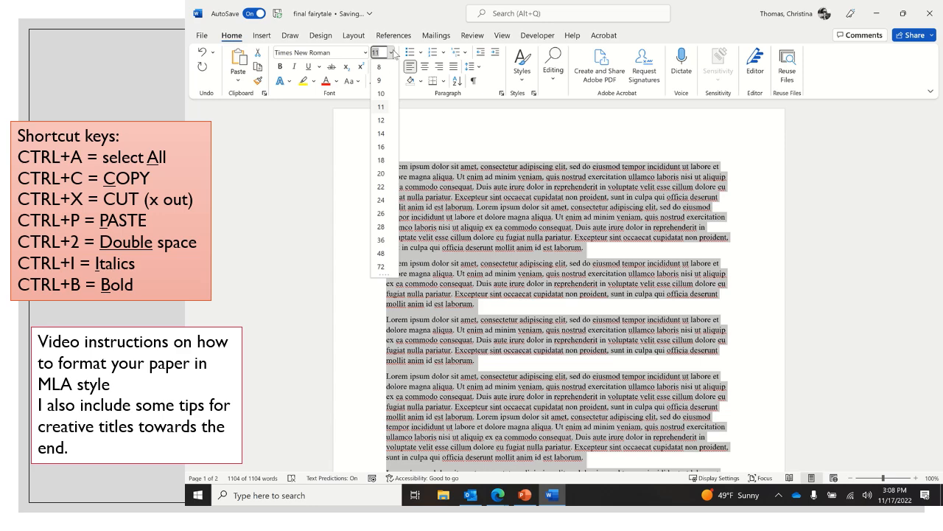
pyautogui.click(381, 120)
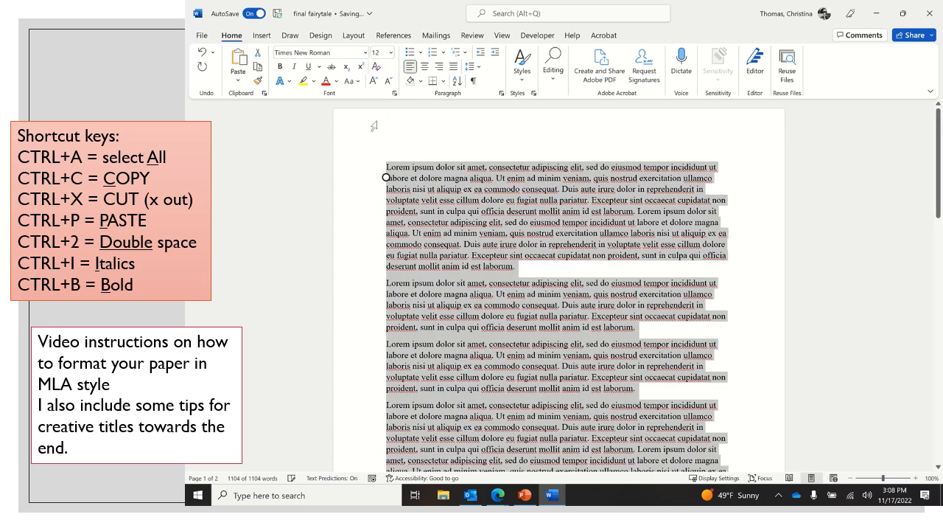
# Set the whole document's paragraph spacing to 0 pt before, 0 after, with double line spacing.
pyautogui.rightClick(438, 179)
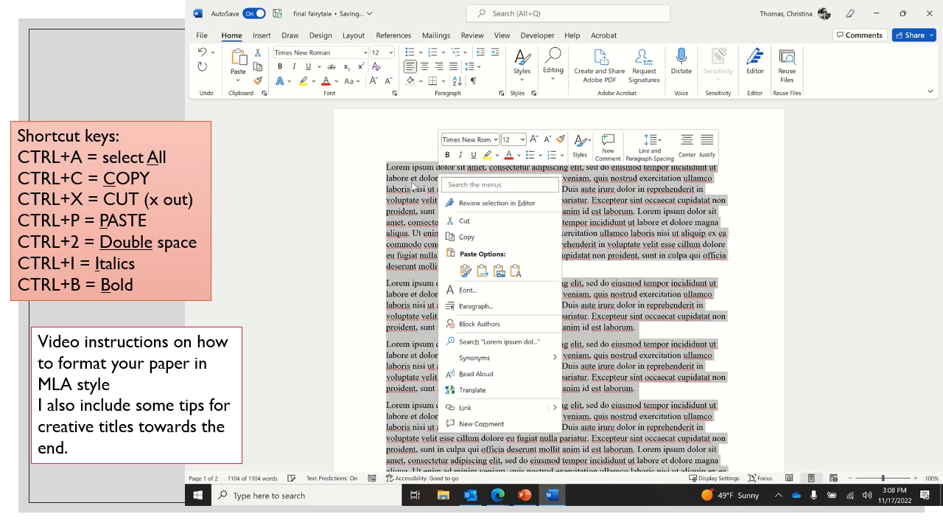
pyautogui.press('Escape')
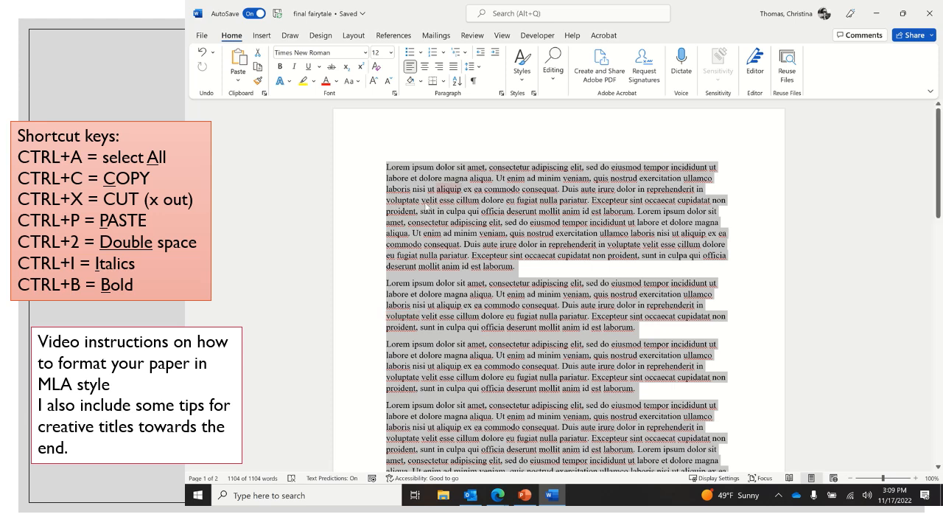
pyautogui.rightClick(425, 177)
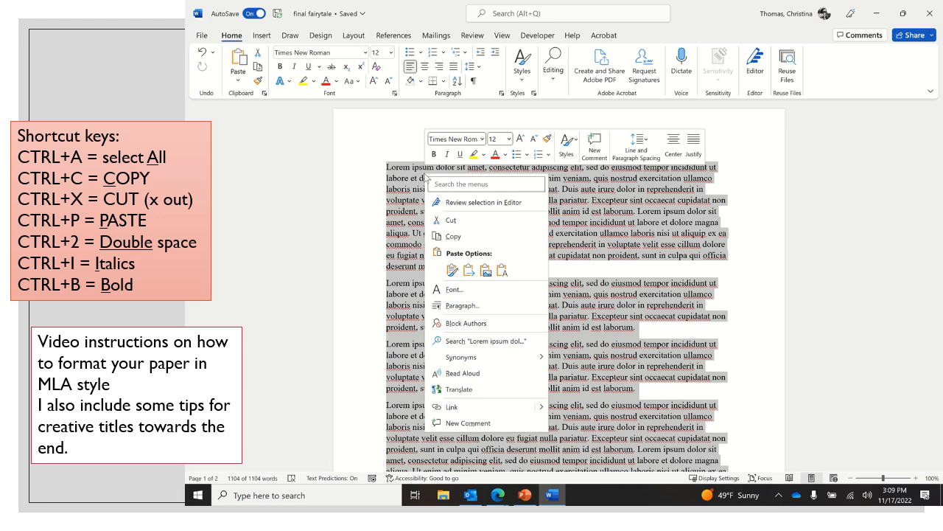
pyautogui.click(450, 308)
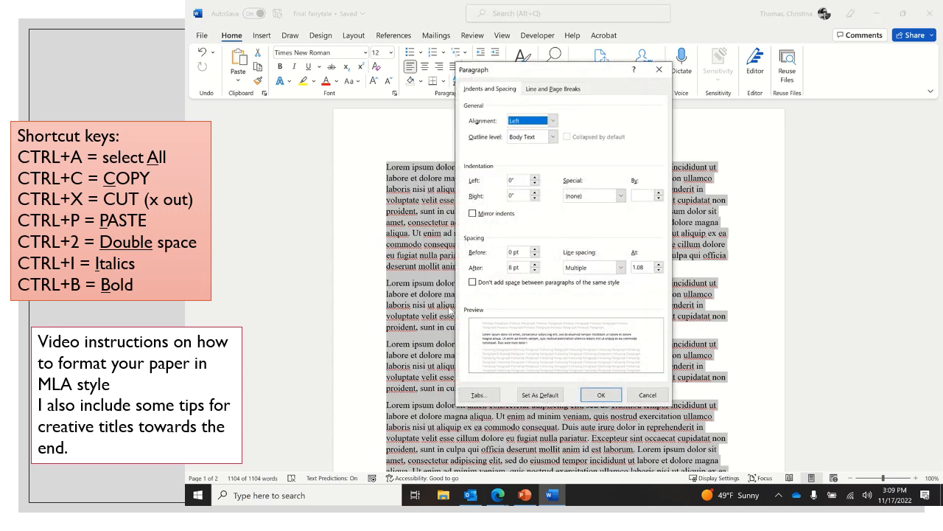
pyautogui.click(535, 256)
pyautogui.click(535, 248)
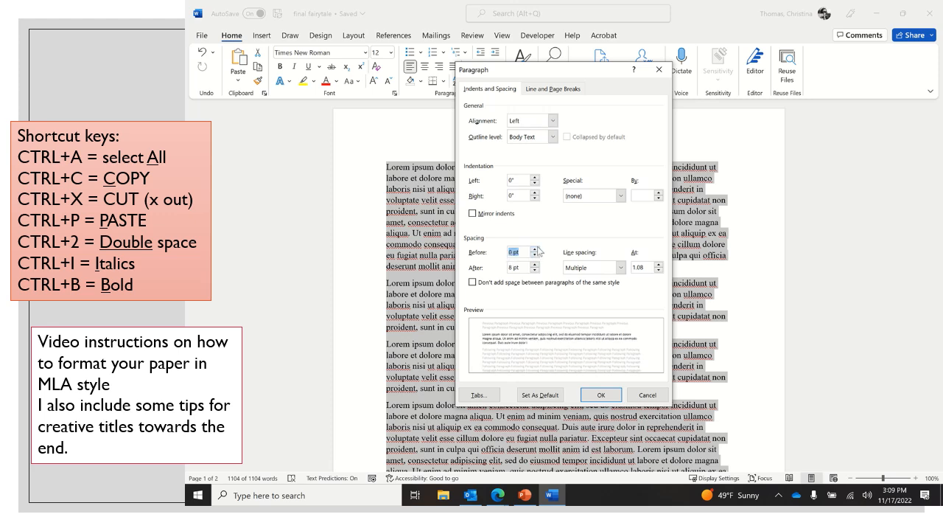
pyautogui.moveTo(522, 268); pyautogui.dragTo(505, 263)
pyautogui.write('0')
pyautogui.click(622, 269)
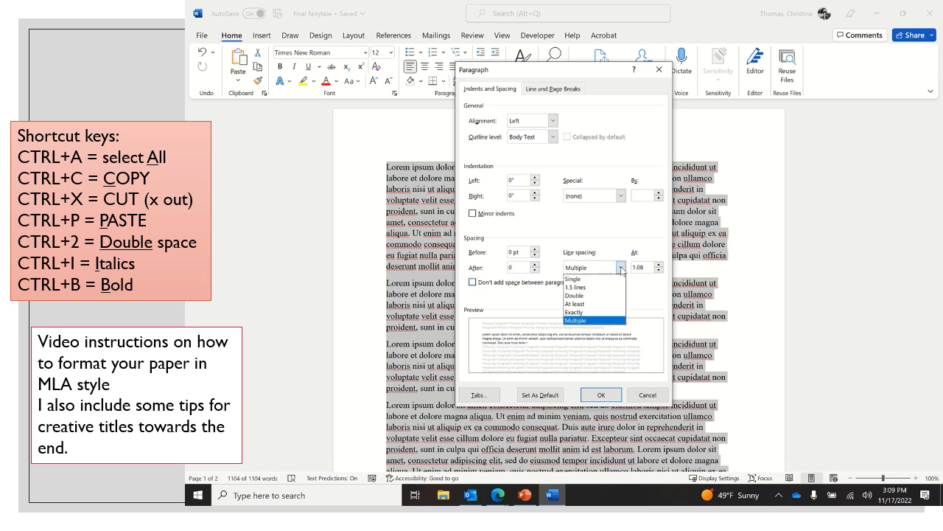
pyautogui.click(594, 296)
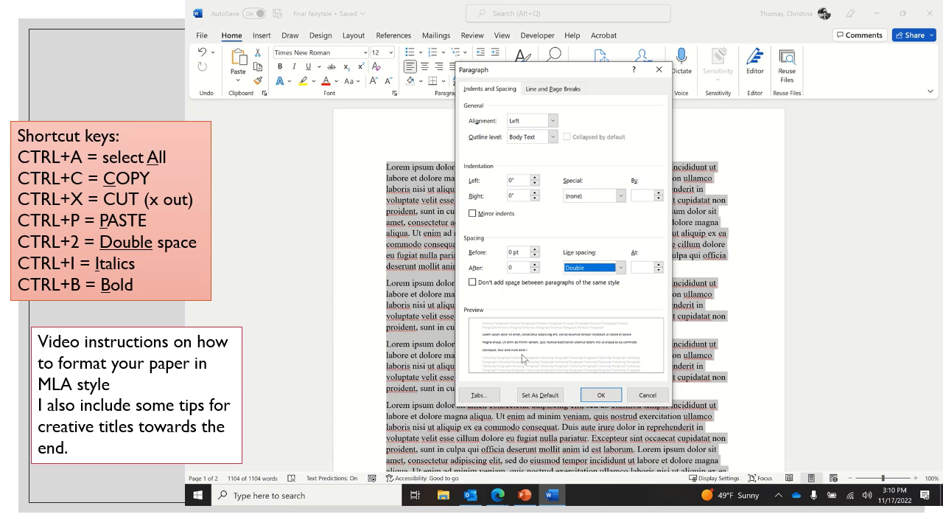
pyautogui.click(593, 396)
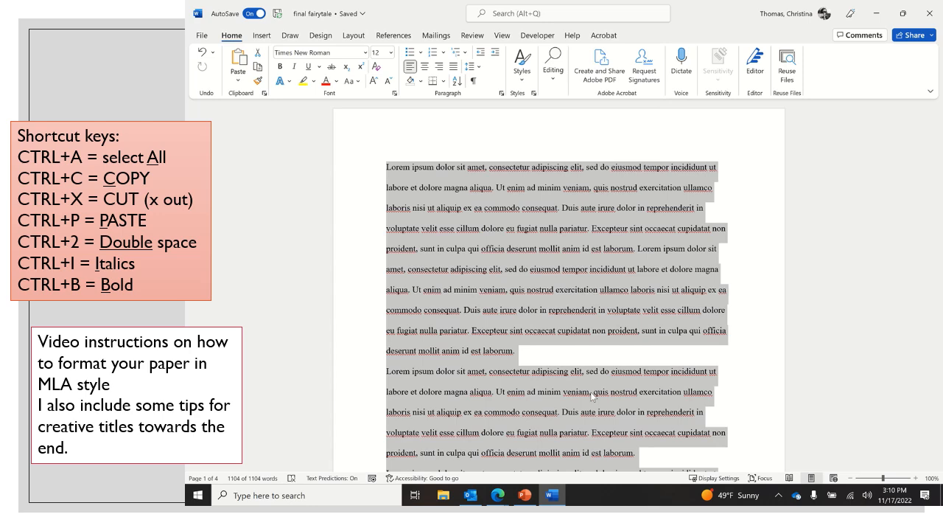
# Apply a special First line indent of 0.5" to every paragraph in the document.
pyautogui.scroll(-6, 590, 391)
pyautogui.scroll(-5, 590, 396)
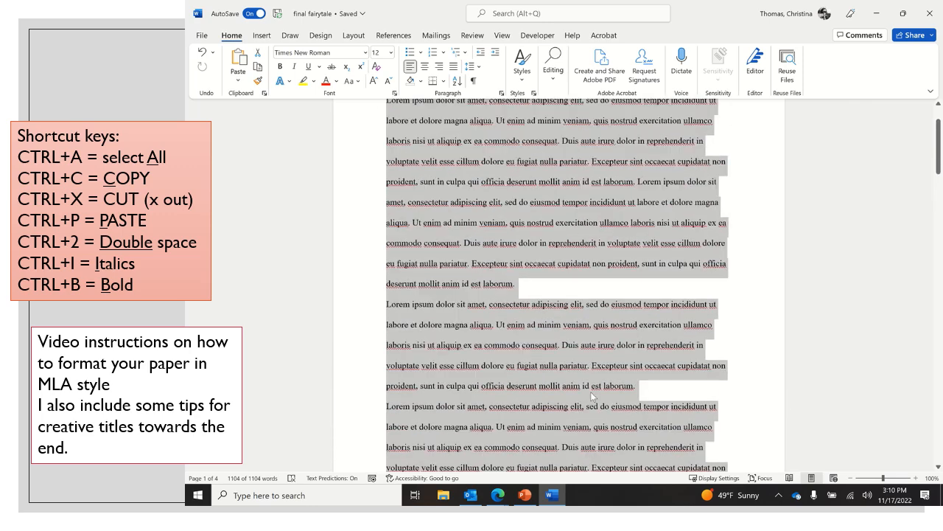
pyautogui.scroll(2, 590, 392)
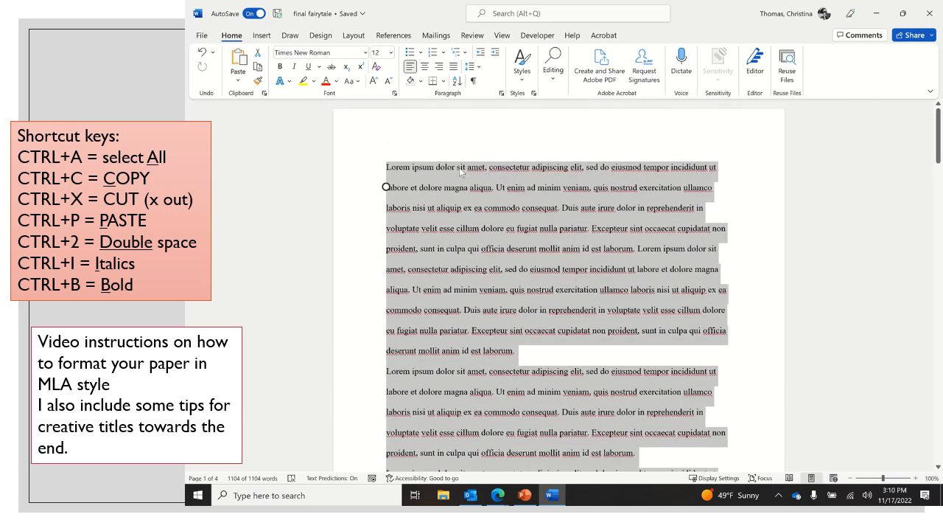
pyautogui.rightClick(427, 170)
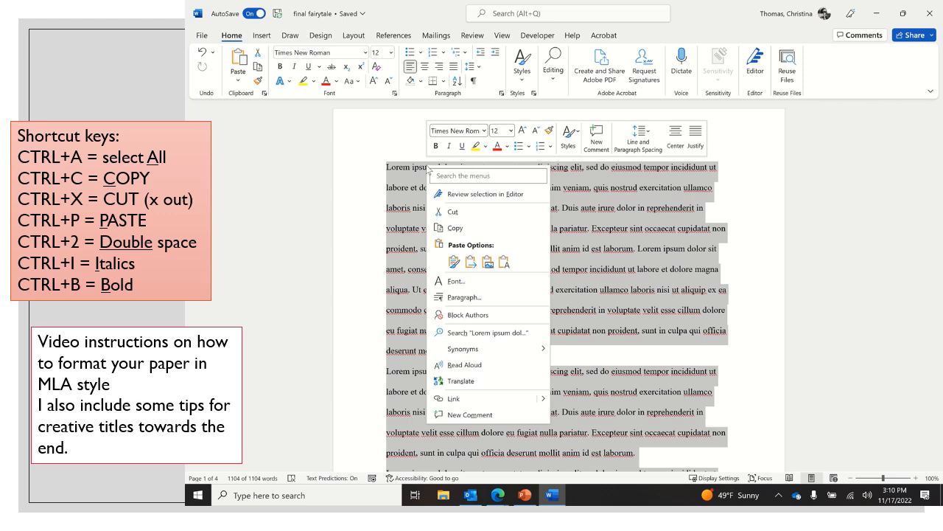
pyautogui.click(447, 299)
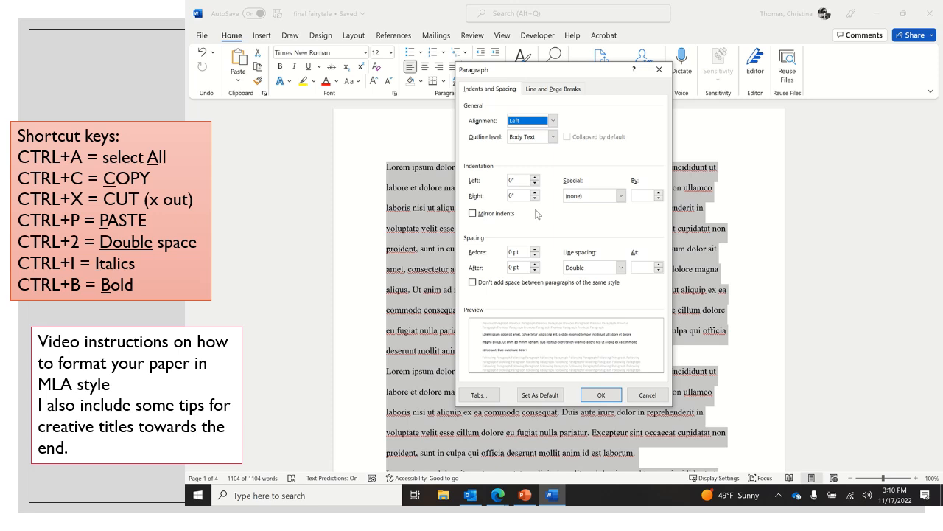
pyautogui.click(621, 196)
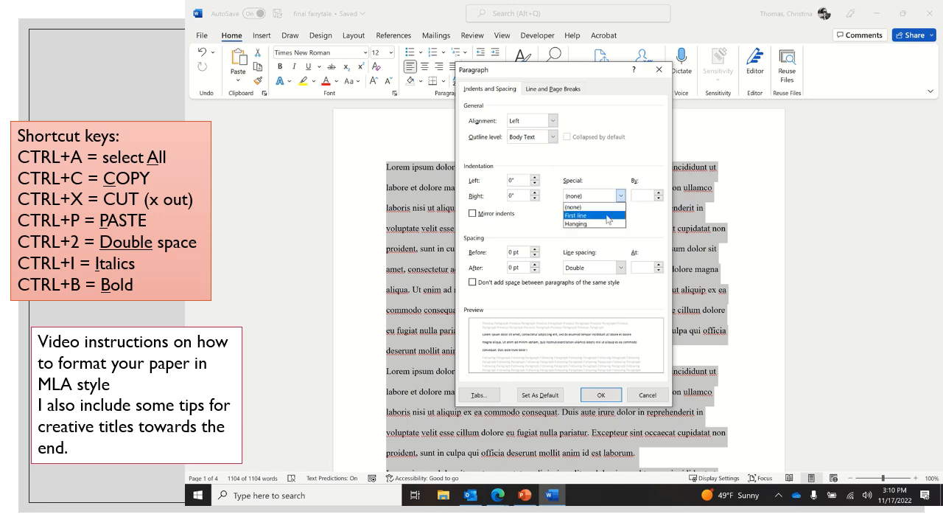
pyautogui.click(607, 215)
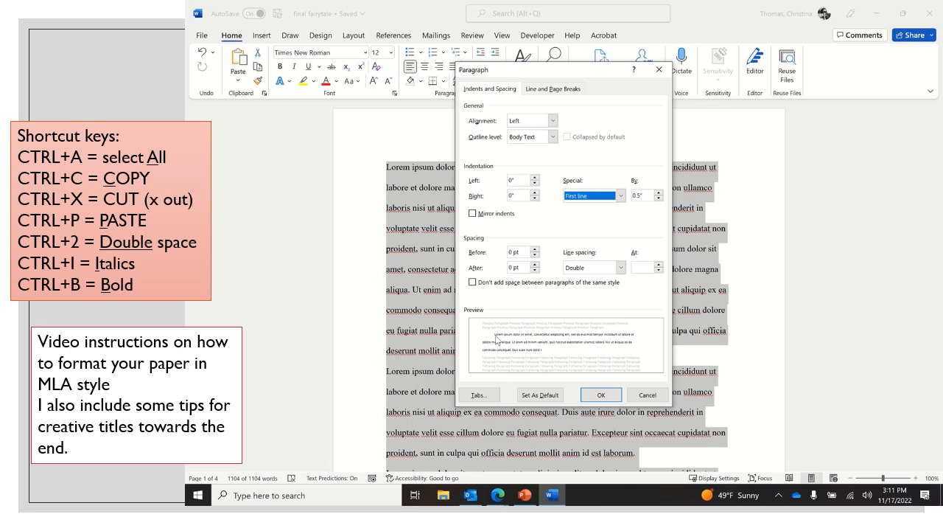
pyautogui.click(601, 395)
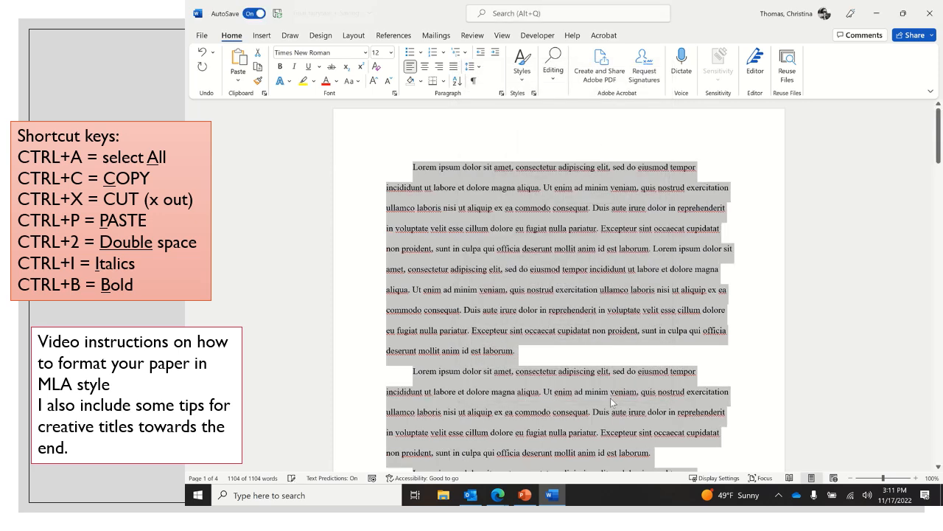
# Add an unindented line above the first body paragraph and enter the student's full name there.
pyautogui.click(412, 165)
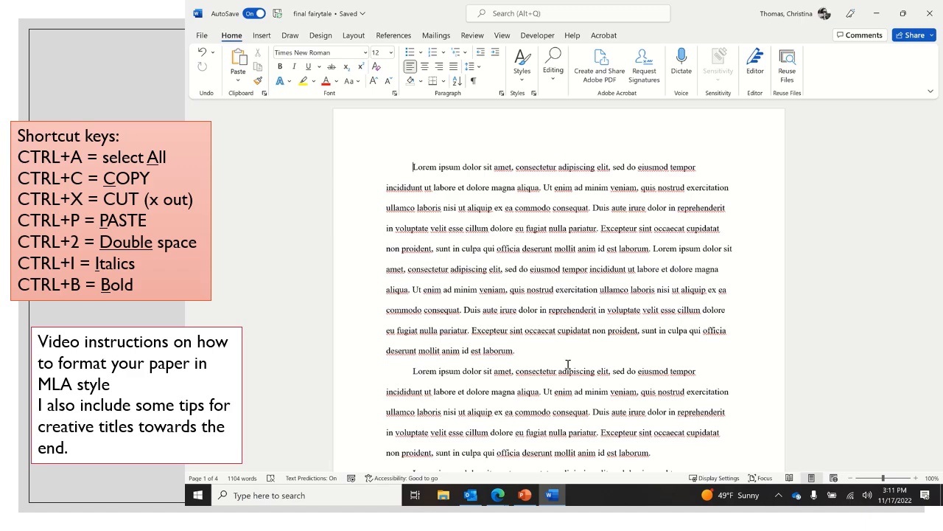
pyautogui.scroll(-10, 568, 364)
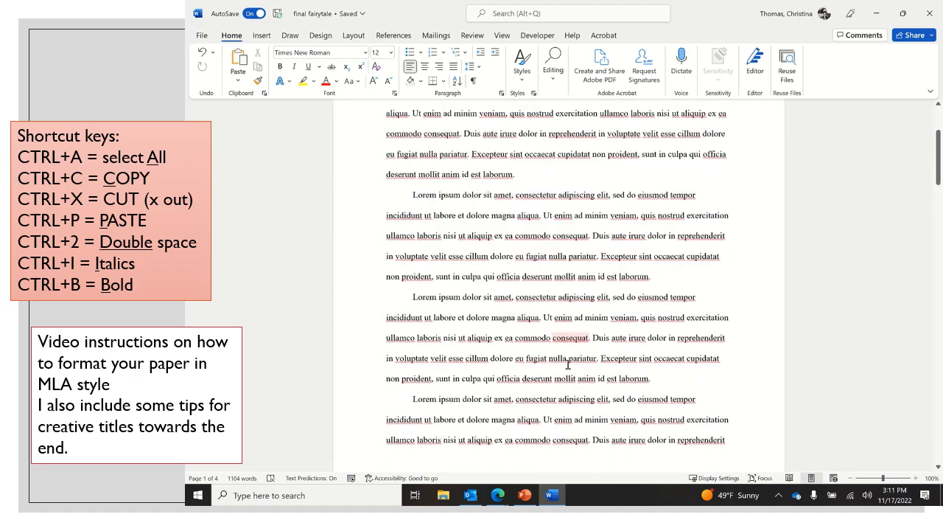
pyautogui.scroll(-15, 567, 364)
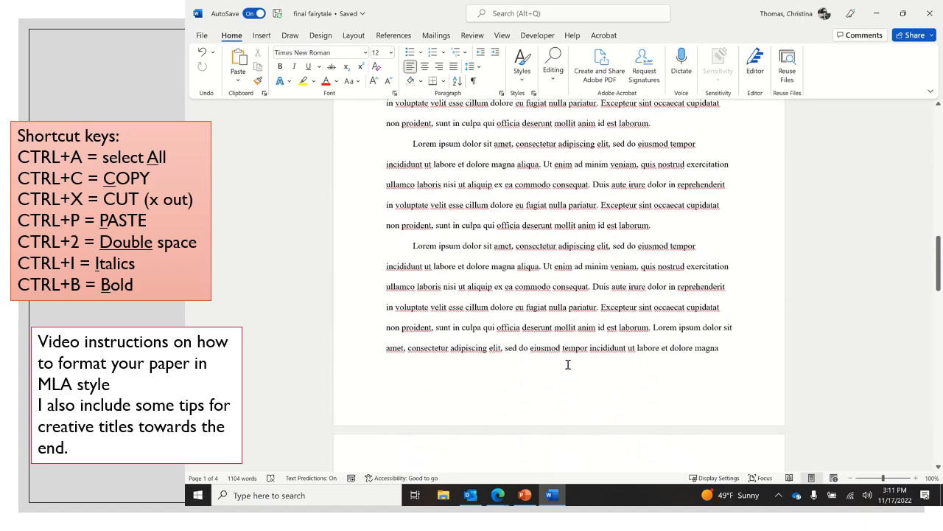
pyautogui.scroll(-15, 568, 364)
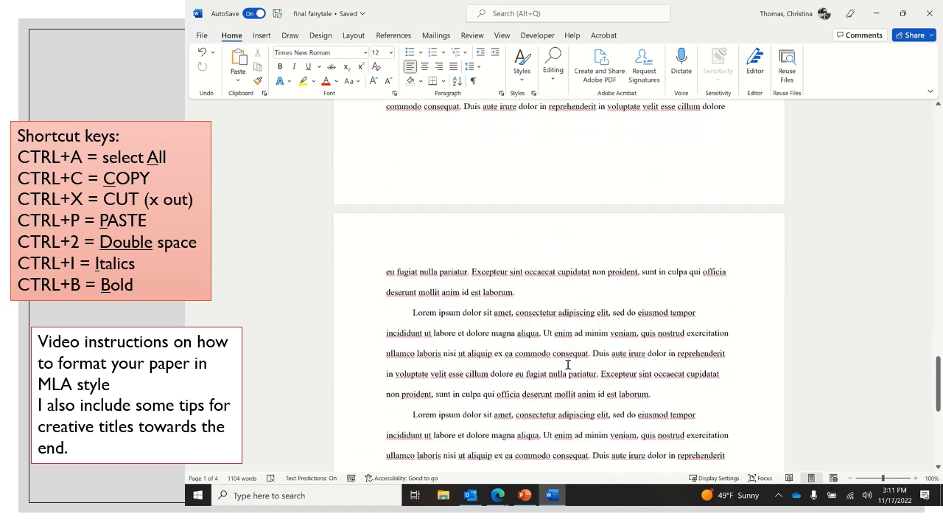
pyautogui.scroll(20, 567, 364)
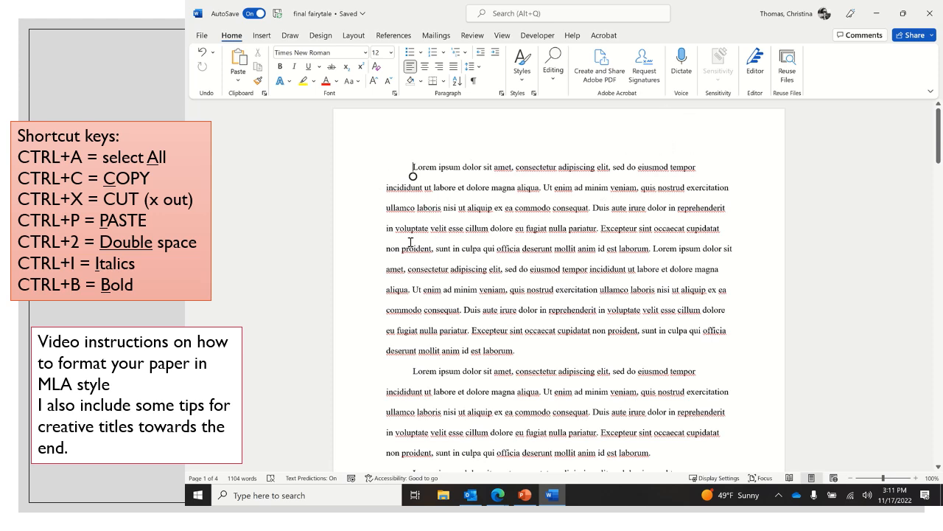
pyautogui.press('Return')
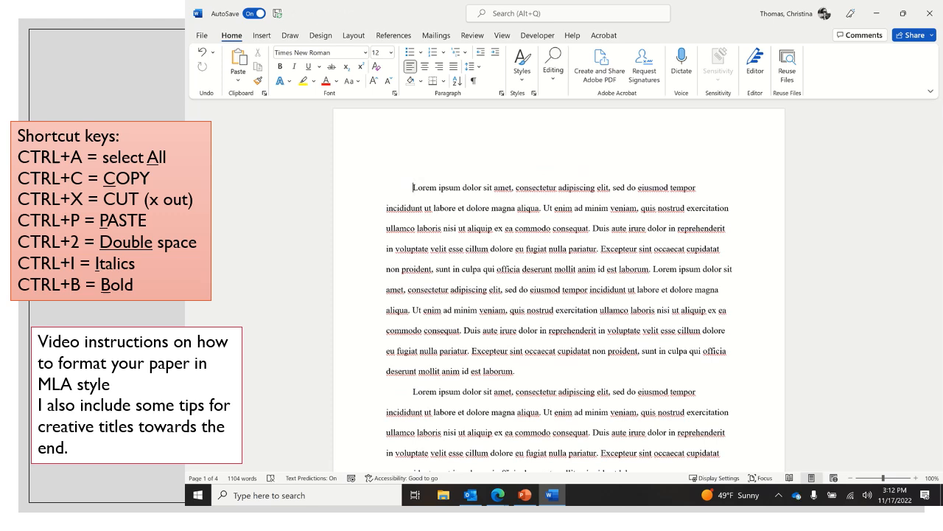
pyautogui.press('Up')
pyautogui.press('BackSpace')
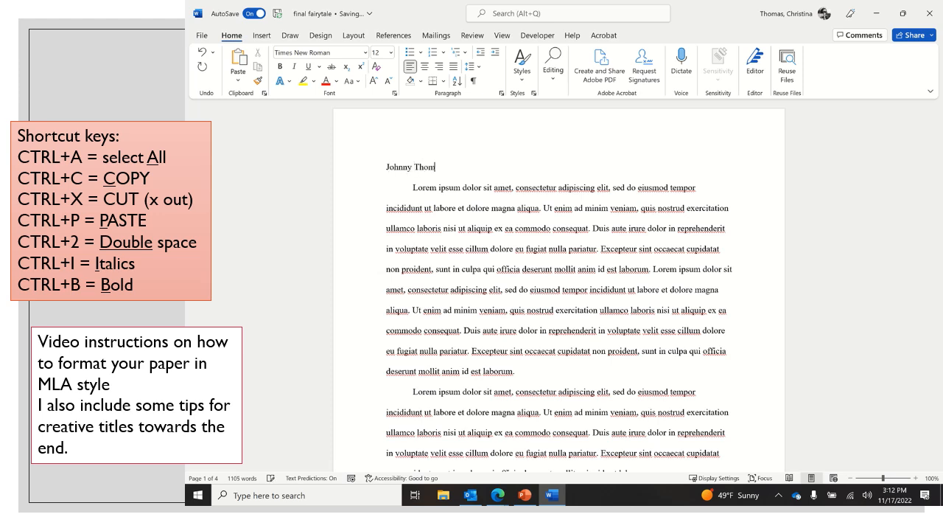
pyautogui.press('Return')
# Below the student's name, enter the teacher's name and the class line "English 11-4" on separate lines.
pyautogui.write('Mrs. Thon')
pyautogui.write('as')
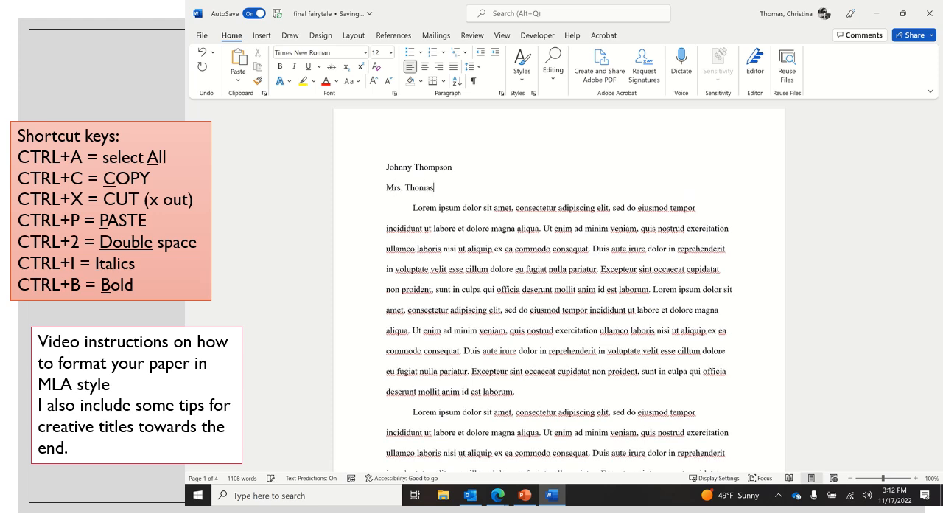
pyautogui.press('Return')
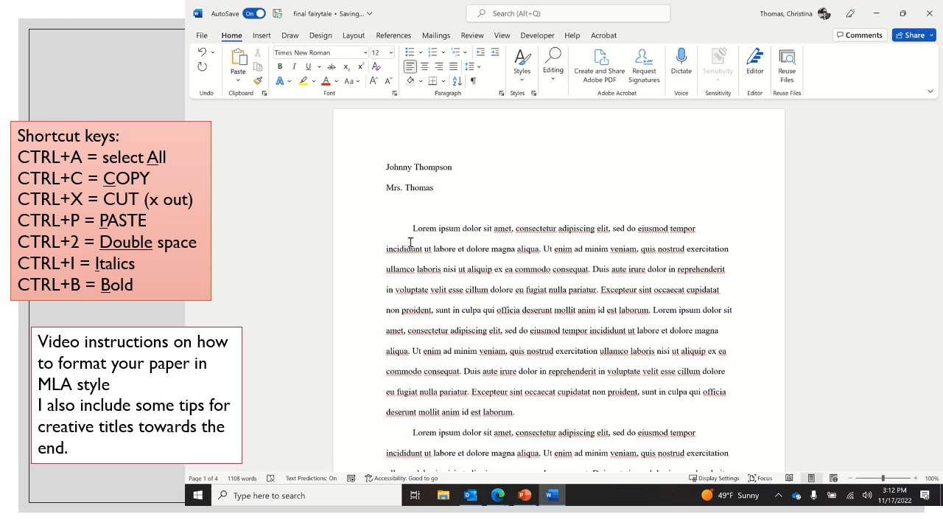
pyautogui.write('English11')
pyautogui.press('BackSpace')
pyautogui.press('BackSpace')
pyautogui.write('11-4')
pyautogui.press('Return')
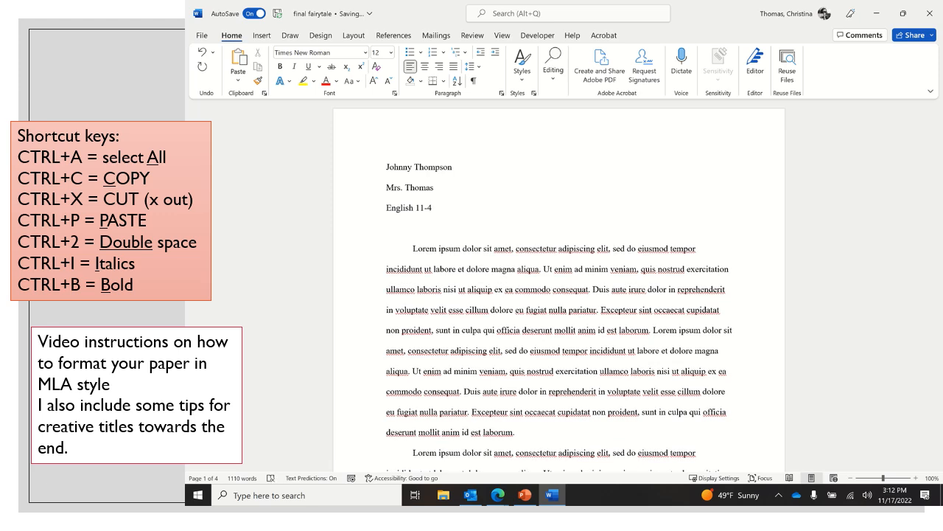
# Enter the date "17 November 2022" and the assignment name "Final Fairytale Narrative" on separate lines under the class line.
pyautogui.write('17 November 2022')
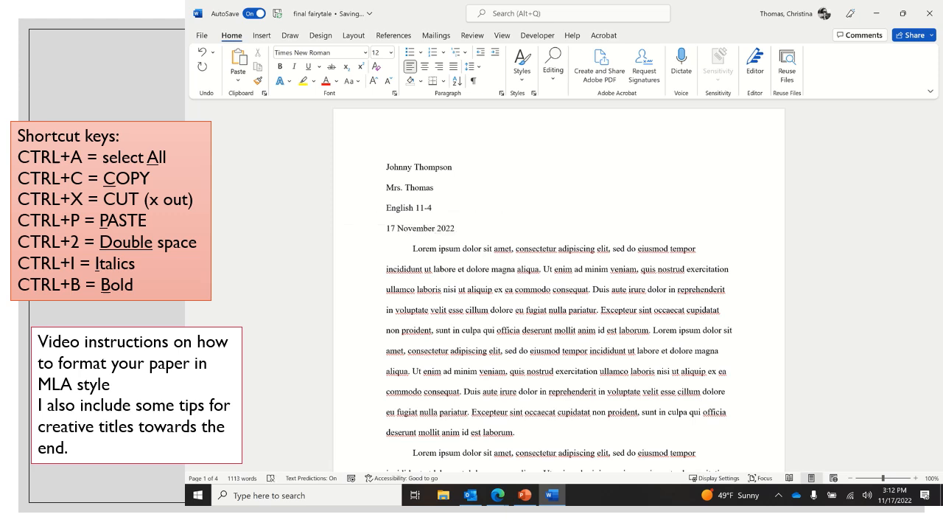
pyautogui.press('Return')
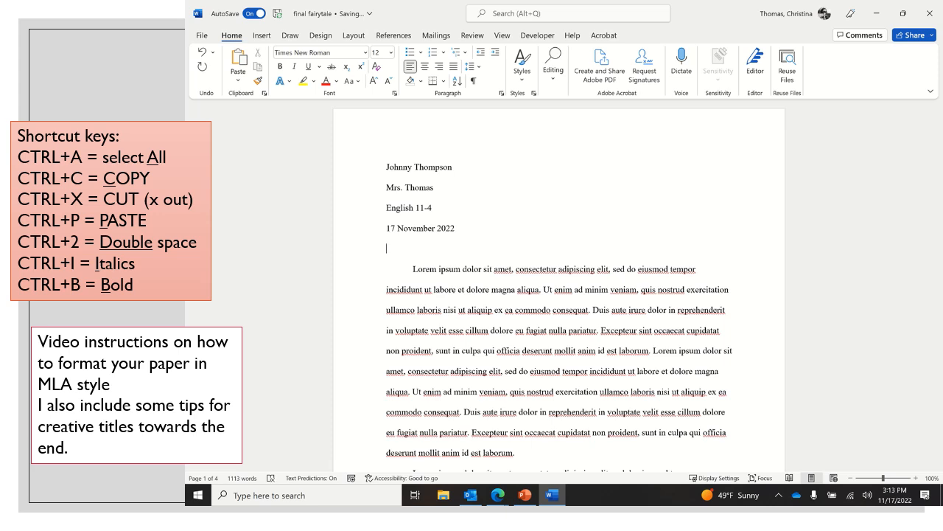
pyautogui.write('Final Fairytale Narrative')
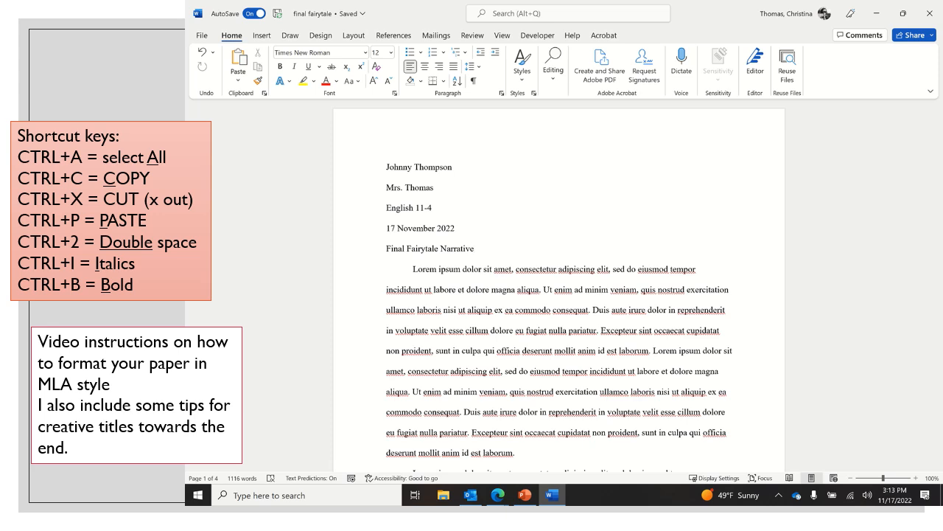
# Add a centered line below the assignment name and enter the title "Giant Pegasus Unleashed".
pyautogui.press('Return')
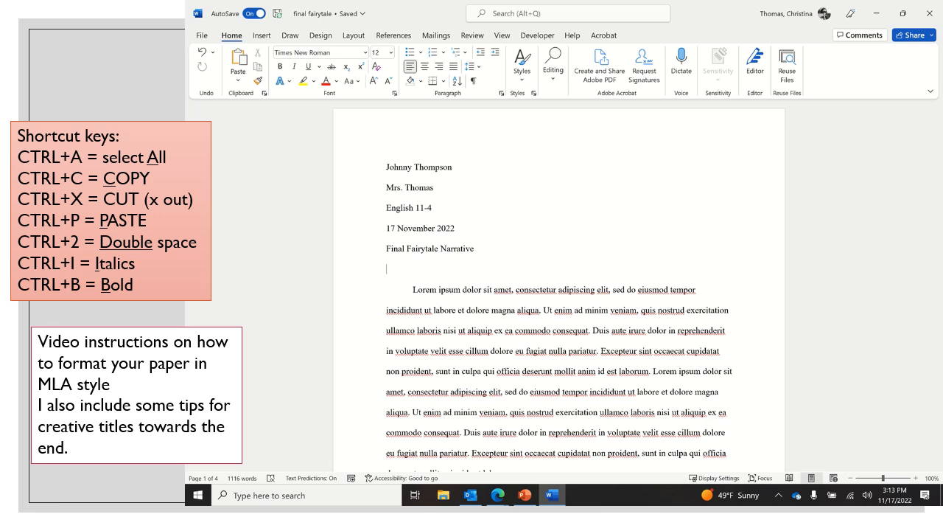
pyautogui.click(426, 67)
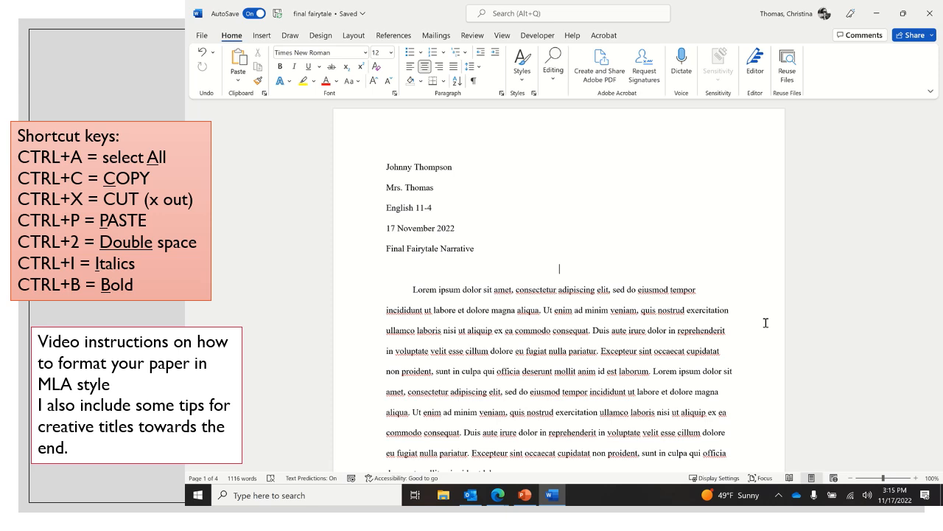
pyautogui.write('Giant Pegasus Unleashed')
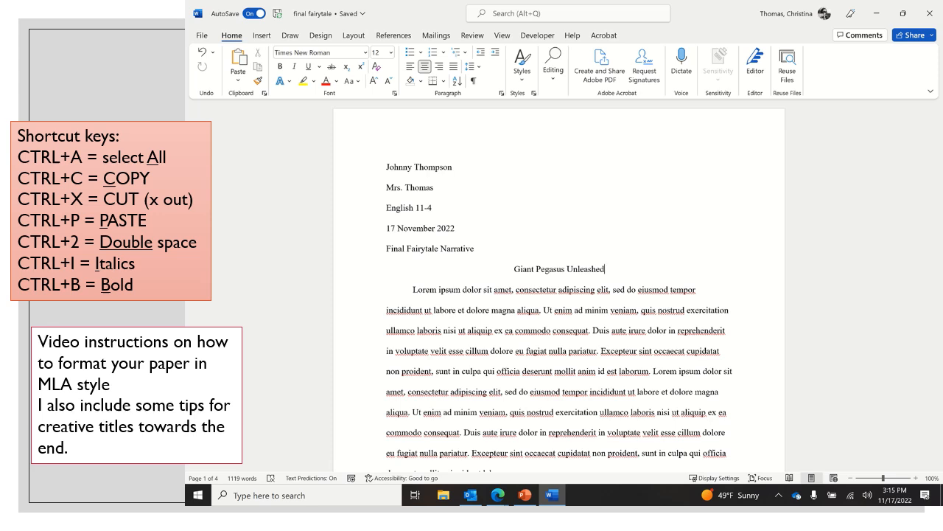
# Replace the centered title with "Pegasus' Embrace", trying out wording such as "Embracing Myself" on the way.
pyautogui.tripleClick(546, 269)
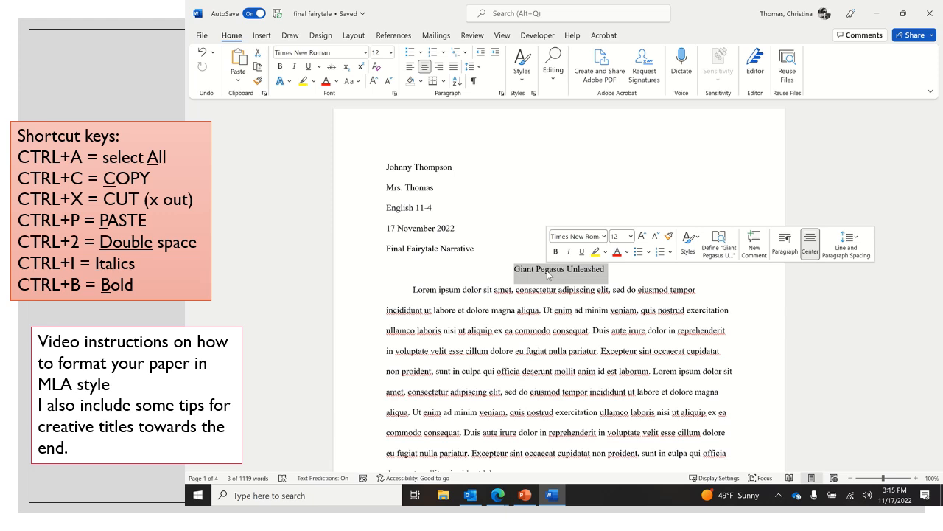
pyautogui.write('Embracing')
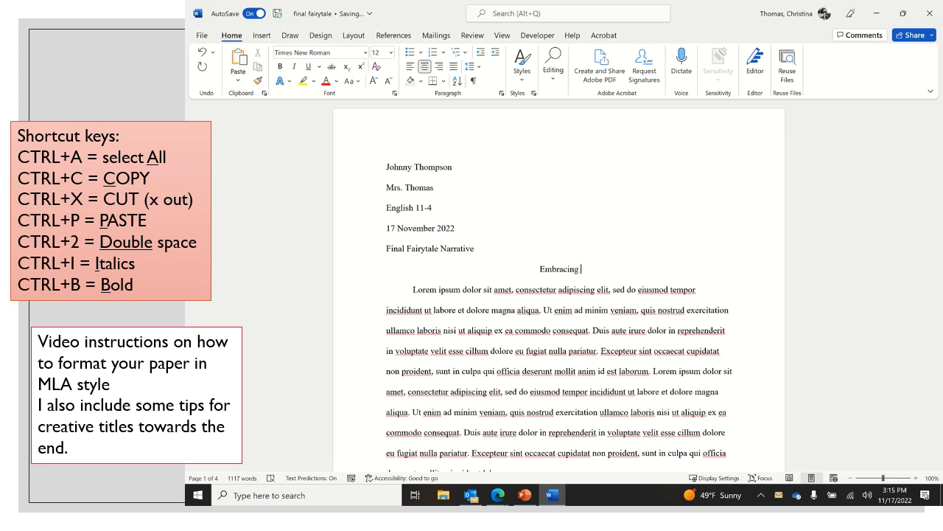
pyautogui.write('Myself')
pyautogui.press('BackSpace')
pyautogui.press('BackSpace')
pyautogui.press('BackSpace')
pyautogui.press('BackSpace')
pyautogui.press('BackSpace')
pyautogui.press('BackSpace')
pyautogui.press('BackSpace')
pyautogui.press('BackSpace')
pyautogui.press('BackSpace')
pyautogui.press('BackSpace')
pyautogui.press('BackSpace')
pyautogui.press('BackSpace')
pyautogui.press('BackSpace')
pyautogui.press('BackSpace')
pyautogui.press('BackSpace')
pyautogui.press('BackSpace')
pyautogui.write('Embra')
pyautogui.press('BackSpace')
pyautogui.press('BackSpace')
pyautogui.press('BackSpace')
pyautogui.press('BackSpace')
pyautogui.press('BackSpace')
pyautogui.write('The')
pyautogui.press('BackSpace')
pyautogui.press('BackSpace')
pyautogui.press('BackSpace')
pyautogui.write("Pegasus' Embrace")
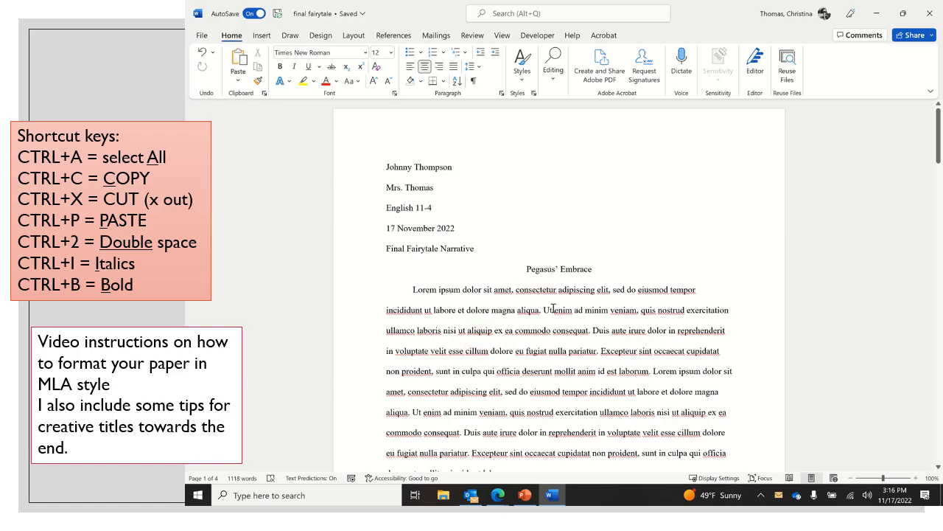
# Look through the pages of the paper, checking the layout and the tops of the pages.
pyautogui.scroll(-20, 553, 308)
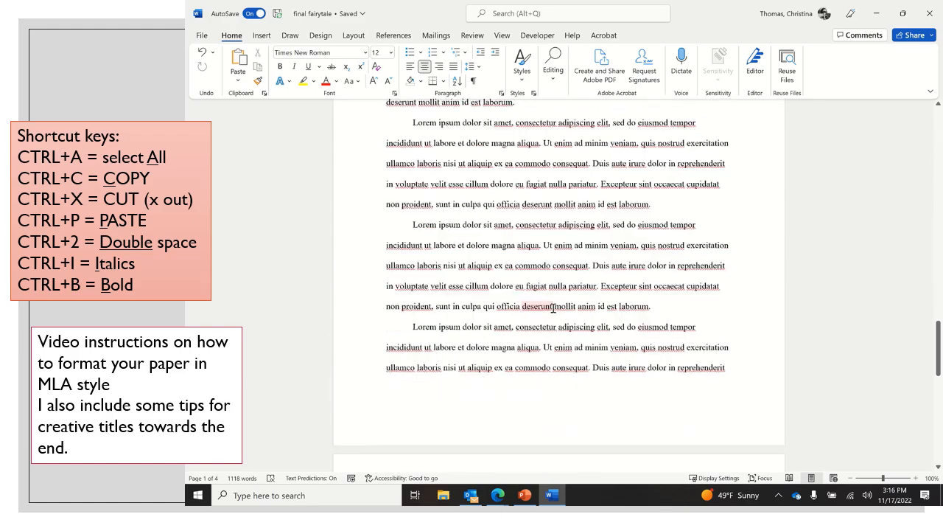
pyautogui.scroll(-20, 554, 308)
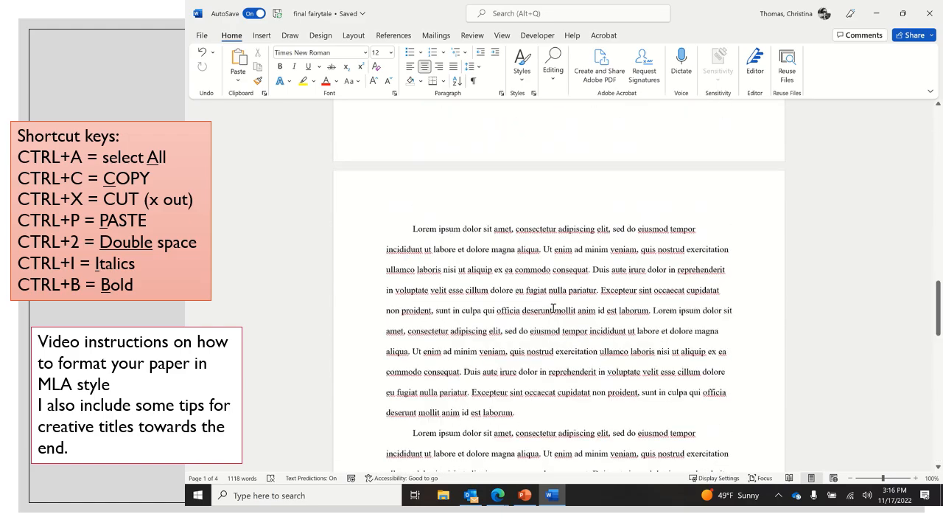
pyautogui.scroll(5, 554, 308)
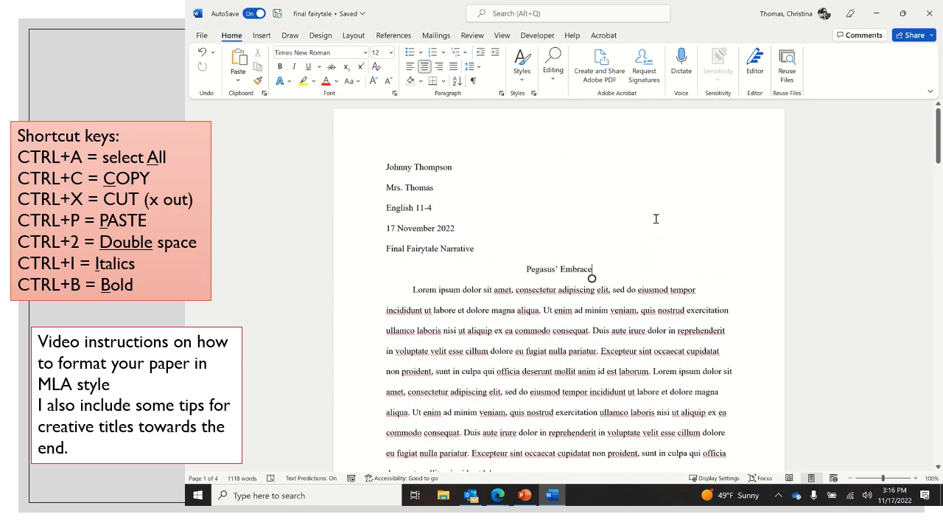
pyautogui.scroll(-20, 656, 219)
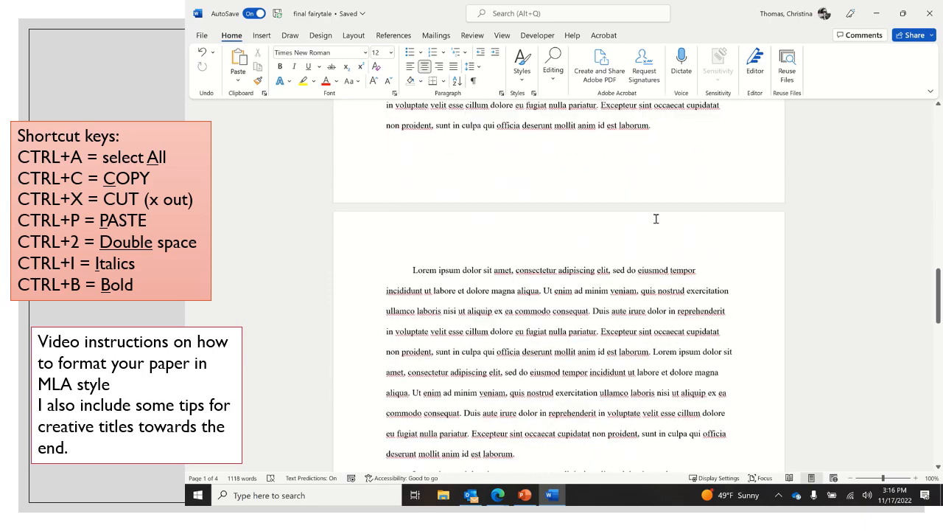
pyautogui.scroll(-2, 656, 219)
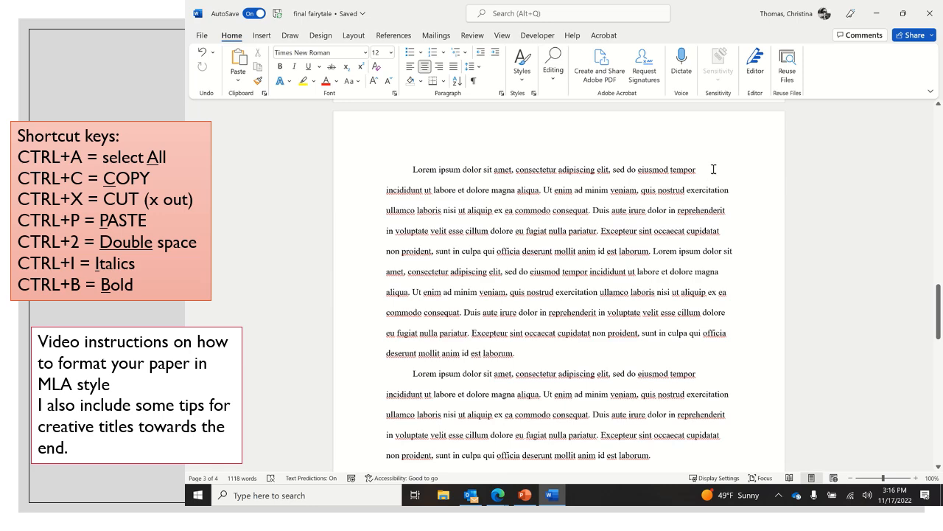
pyautogui.scroll(-7, 712, 168)
pyautogui.scroll(20, 713, 169)
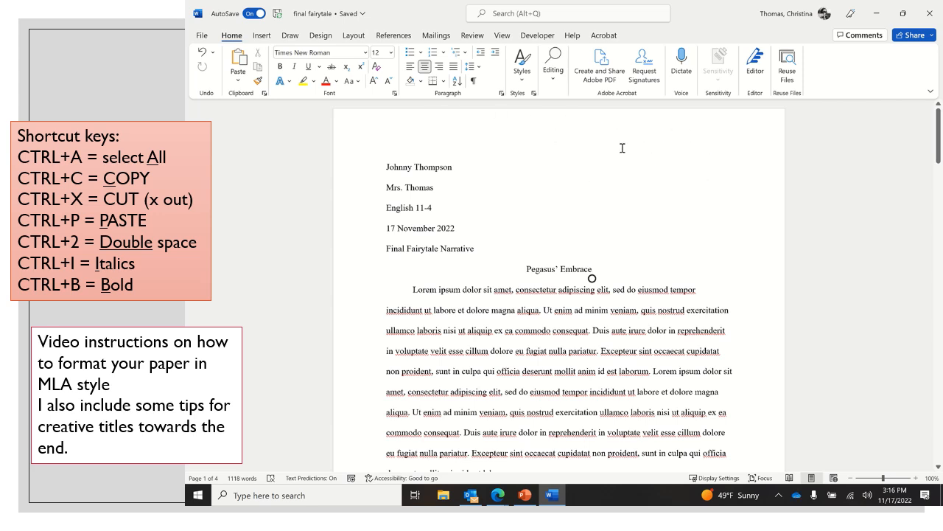
# Open the page header and insert a right-aligned page number in the Plain Number 3 style at the top of the page.
pyautogui.doubleClick(711, 123)
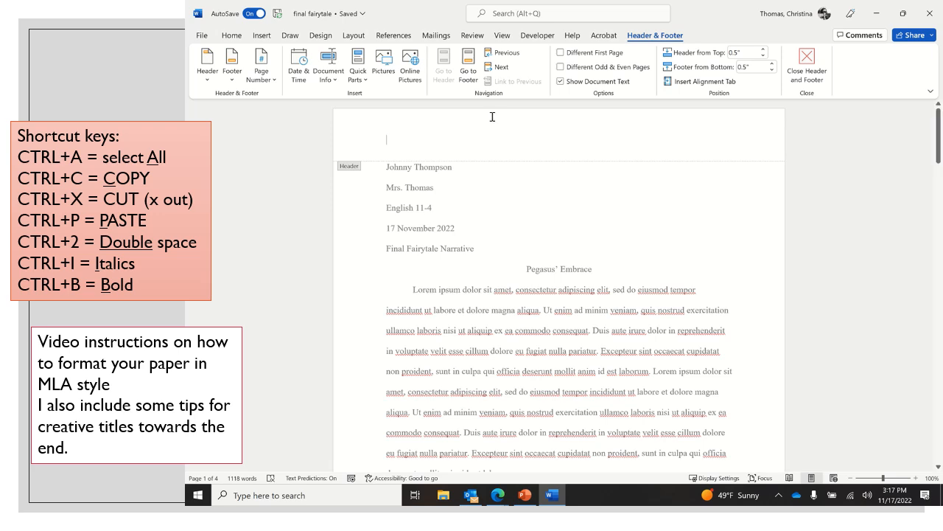
pyautogui.click(271, 85)
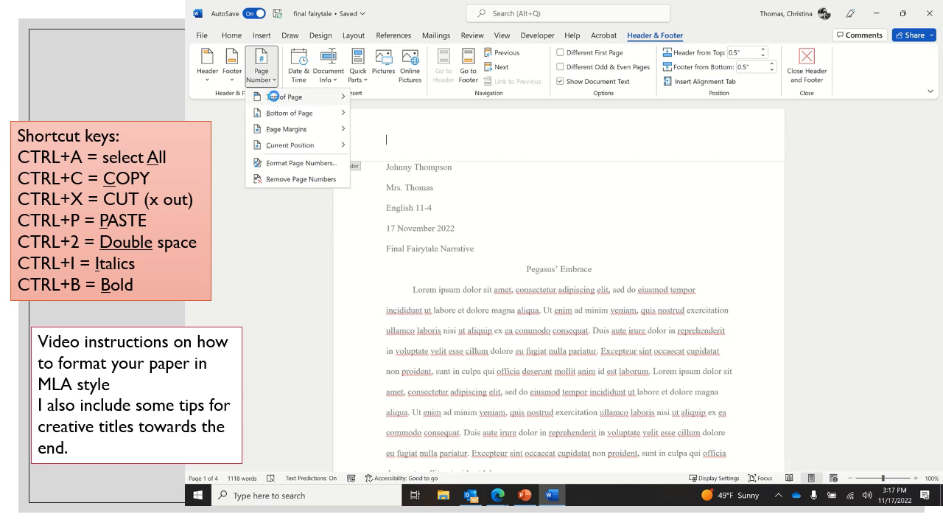
pyautogui.moveTo(275, 100)
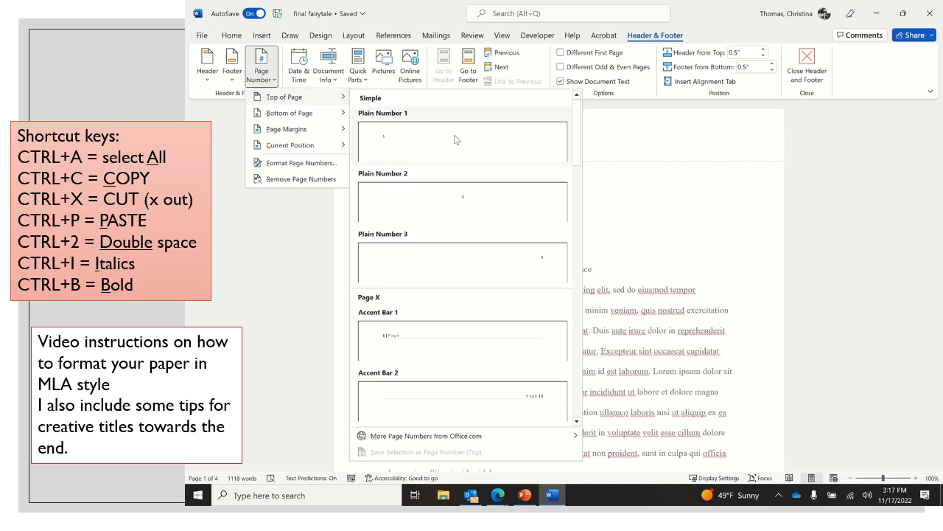
pyautogui.click(426, 273)
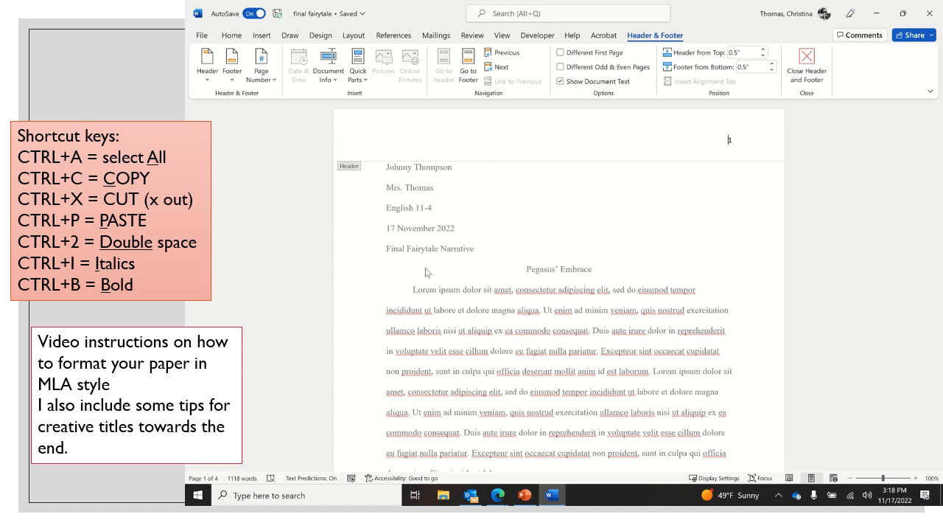
# Enter the student's last name followed by a space in front of the page number in the header.
pyautogui.scroll(-10, 549, 344)
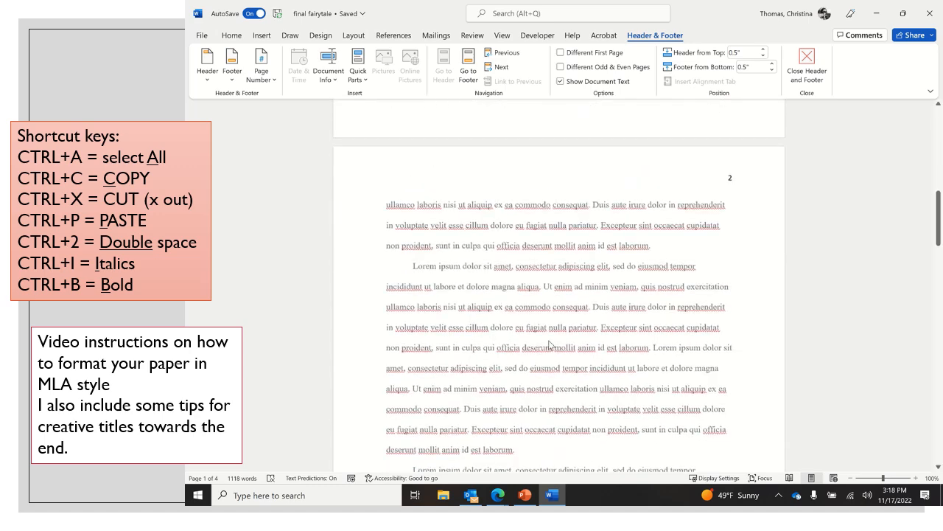
pyautogui.scroll(-10, 549, 344)
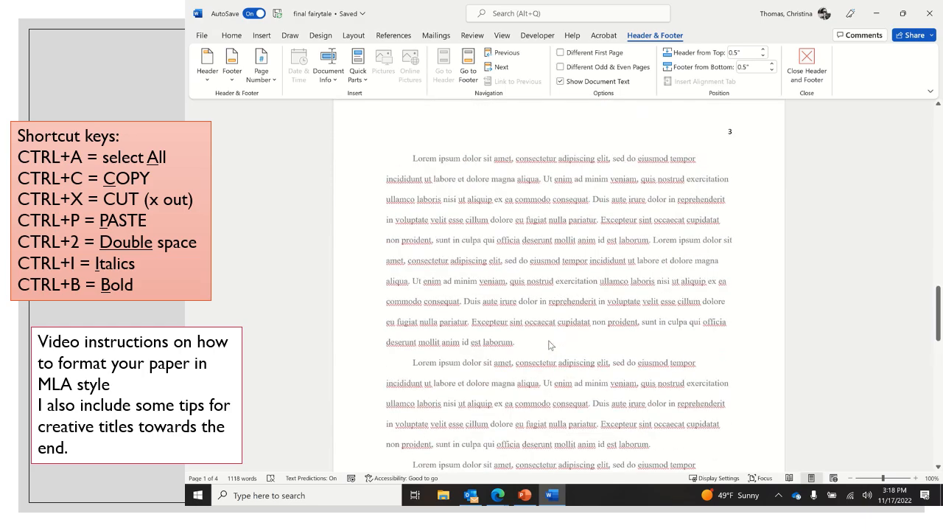
pyautogui.scroll(-10, 549, 344)
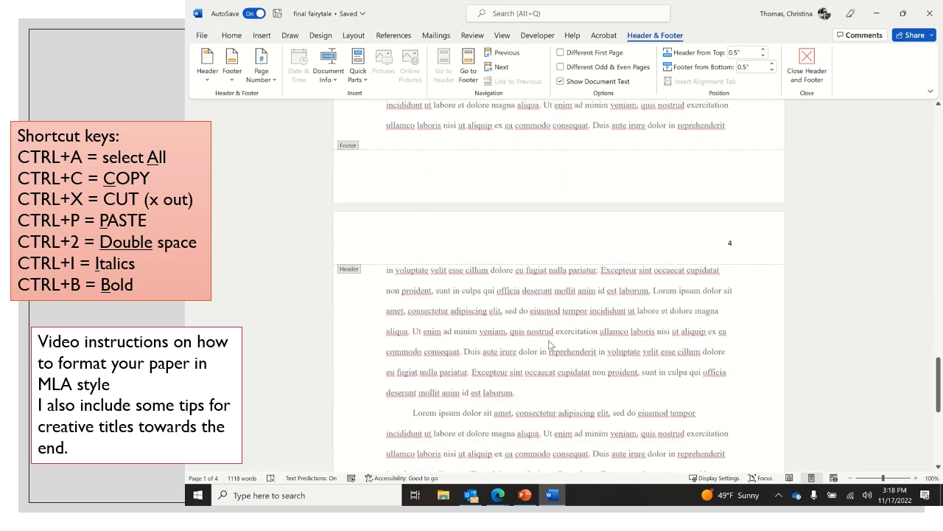
pyautogui.scroll(18, 549, 344)
pyautogui.scroll(10, 549, 344)
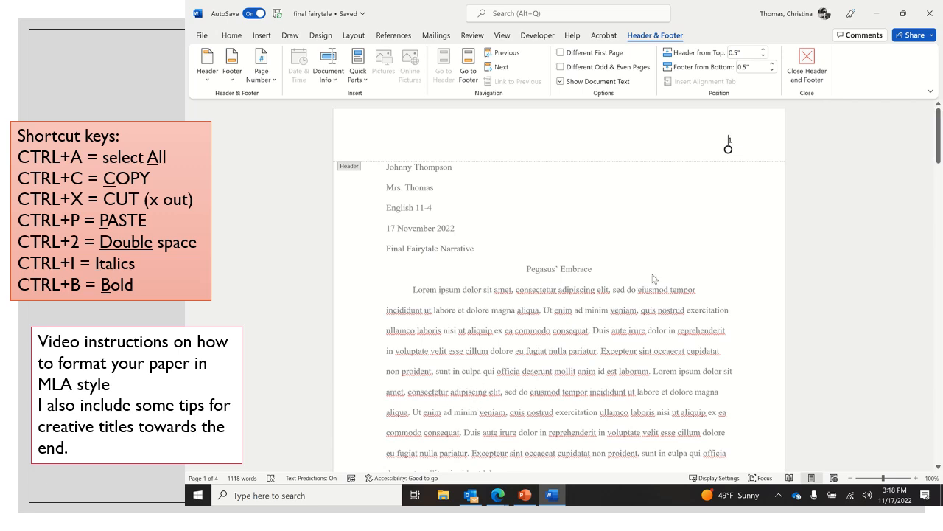
pyautogui.write('Thompson')
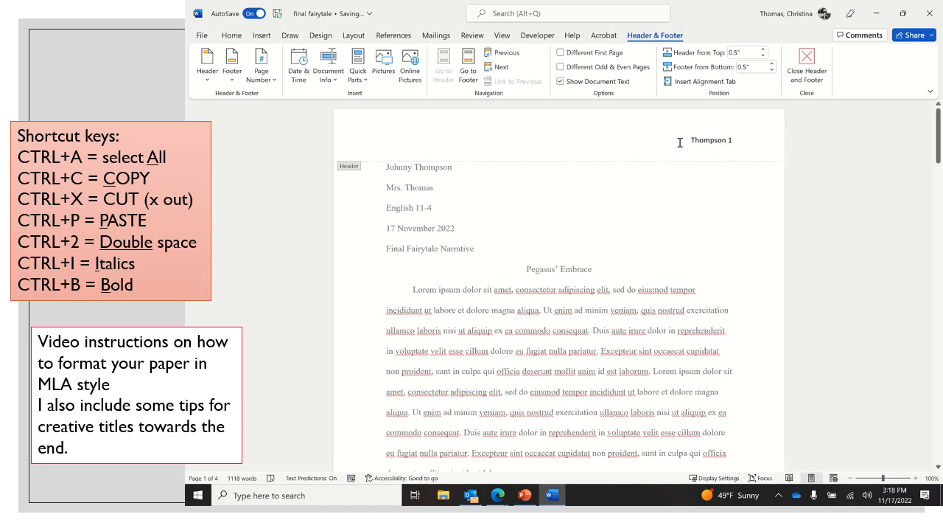
# Set the header's last name and page number to Times New Roman, size 12, and return to the body text.
pyautogui.moveTo(681, 143); pyautogui.dragTo(741, 140)
pyautogui.click(232, 35)
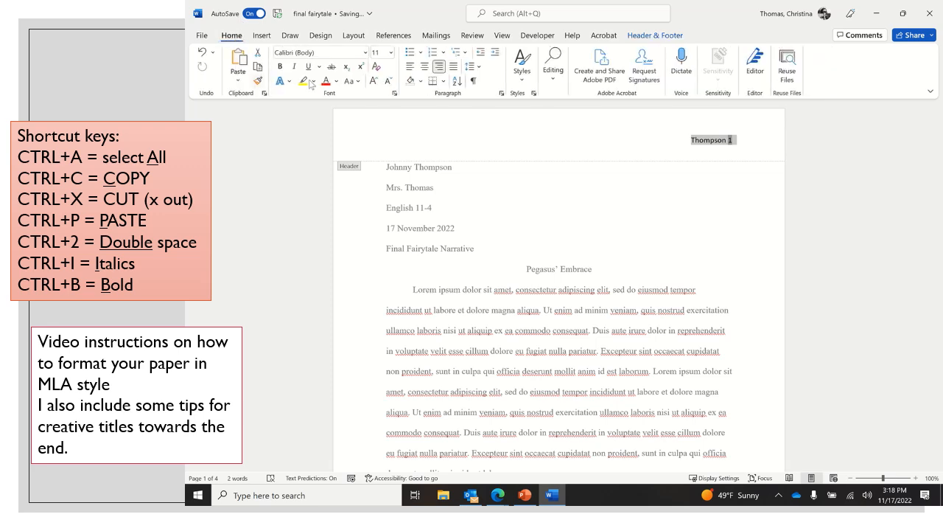
pyautogui.click(367, 55)
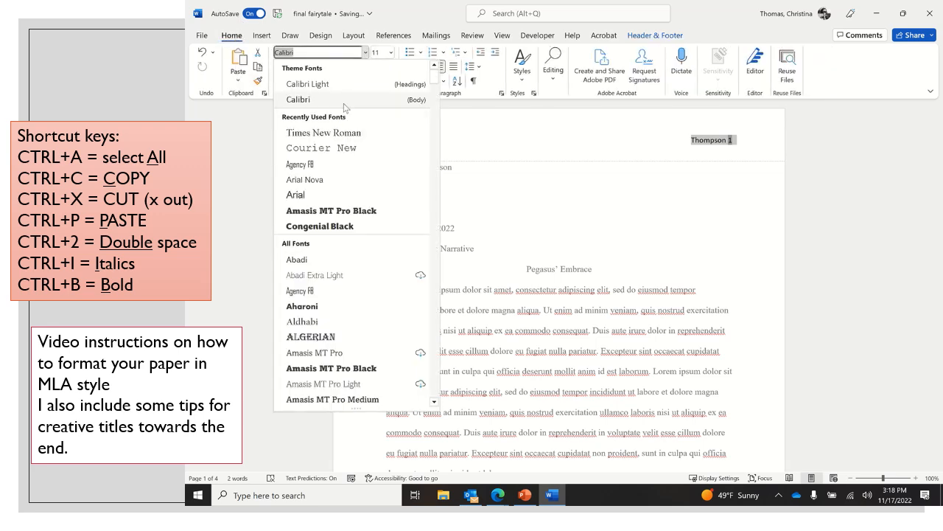
pyautogui.click(317, 118)
pyautogui.click(392, 53)
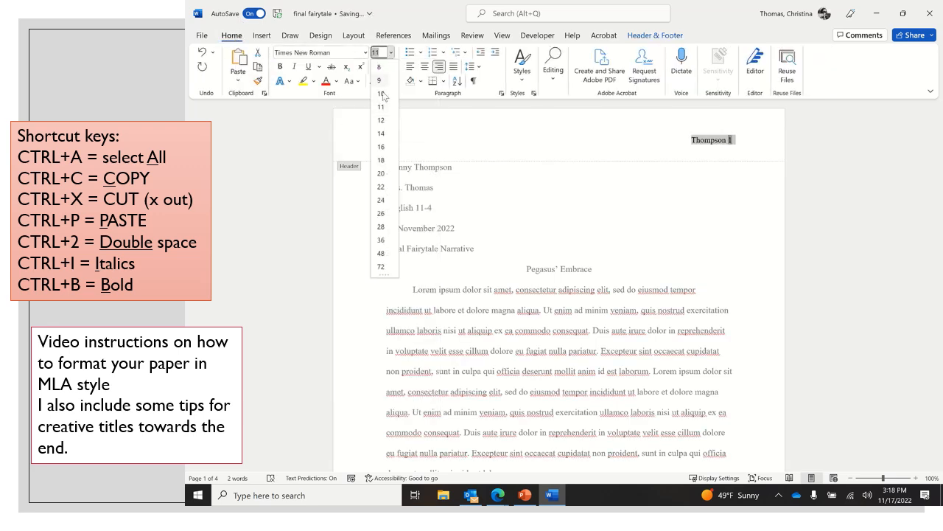
pyautogui.click(385, 122)
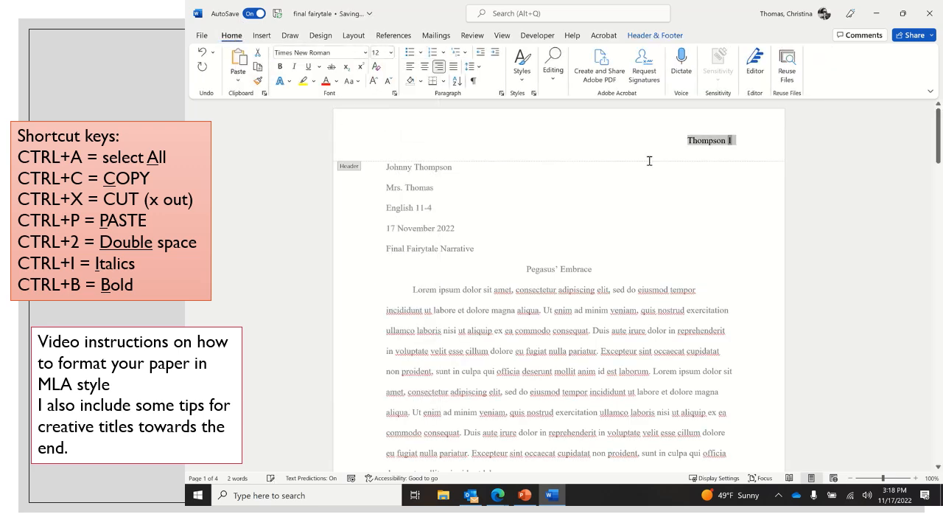
pyautogui.click(655, 37)
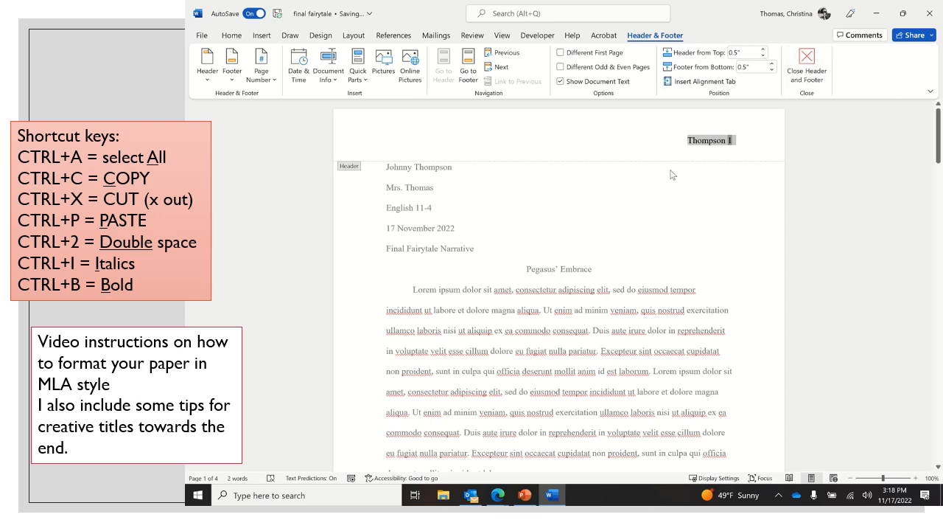
pyautogui.doubleClick(638, 208)
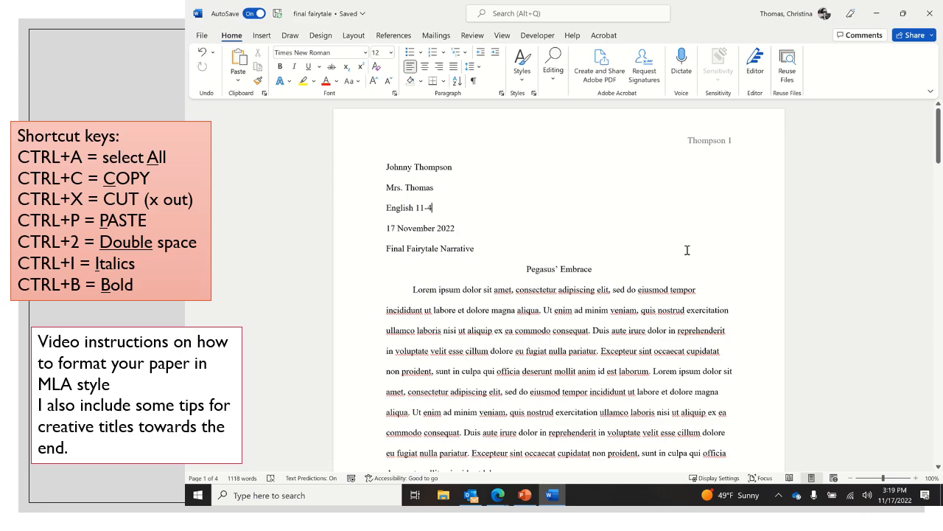
# Check the last name and page number at the tops of the pages and return to the heading block on page one.
pyautogui.scroll(-10, 686, 250)
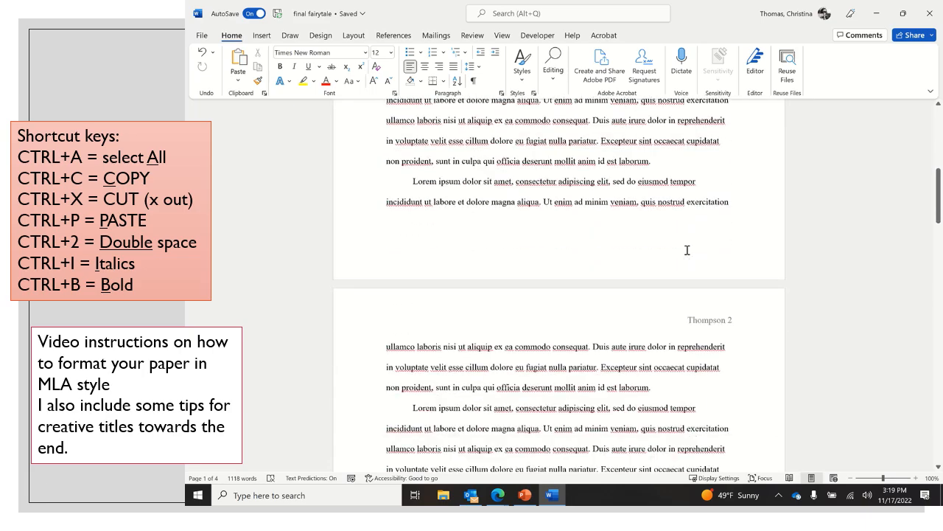
pyautogui.scroll(-10, 687, 250)
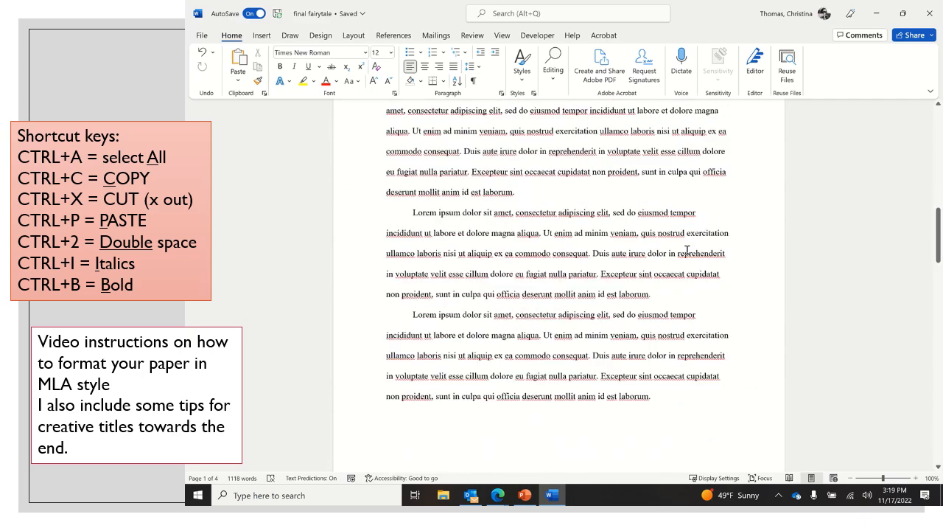
pyautogui.scroll(15, 687, 249)
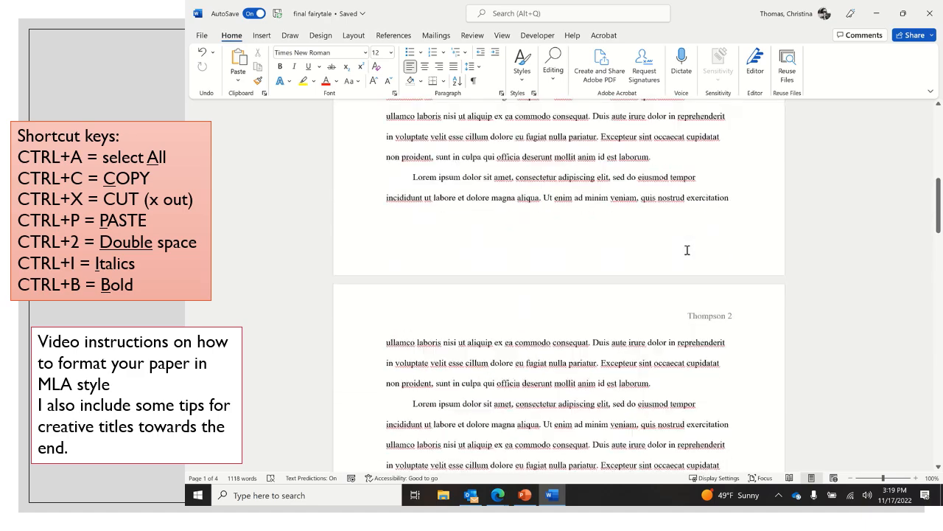
pyautogui.click(431, 213)
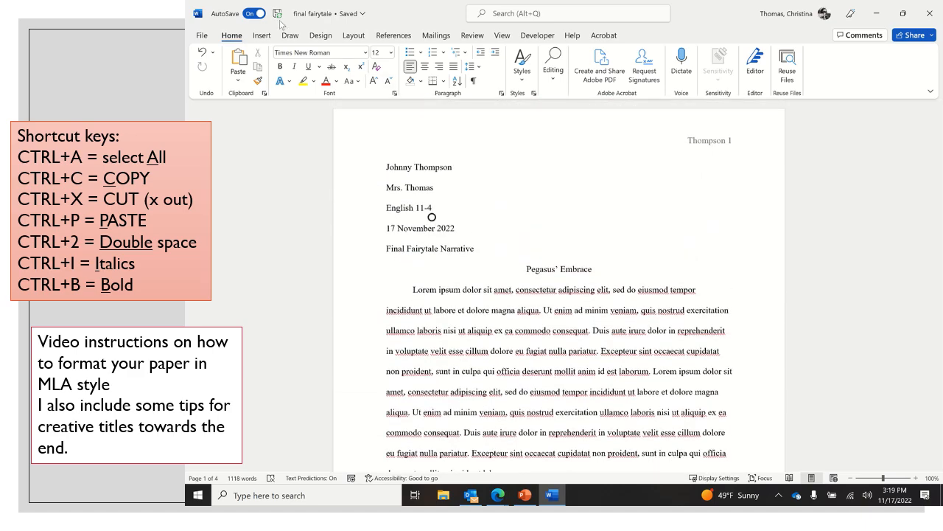